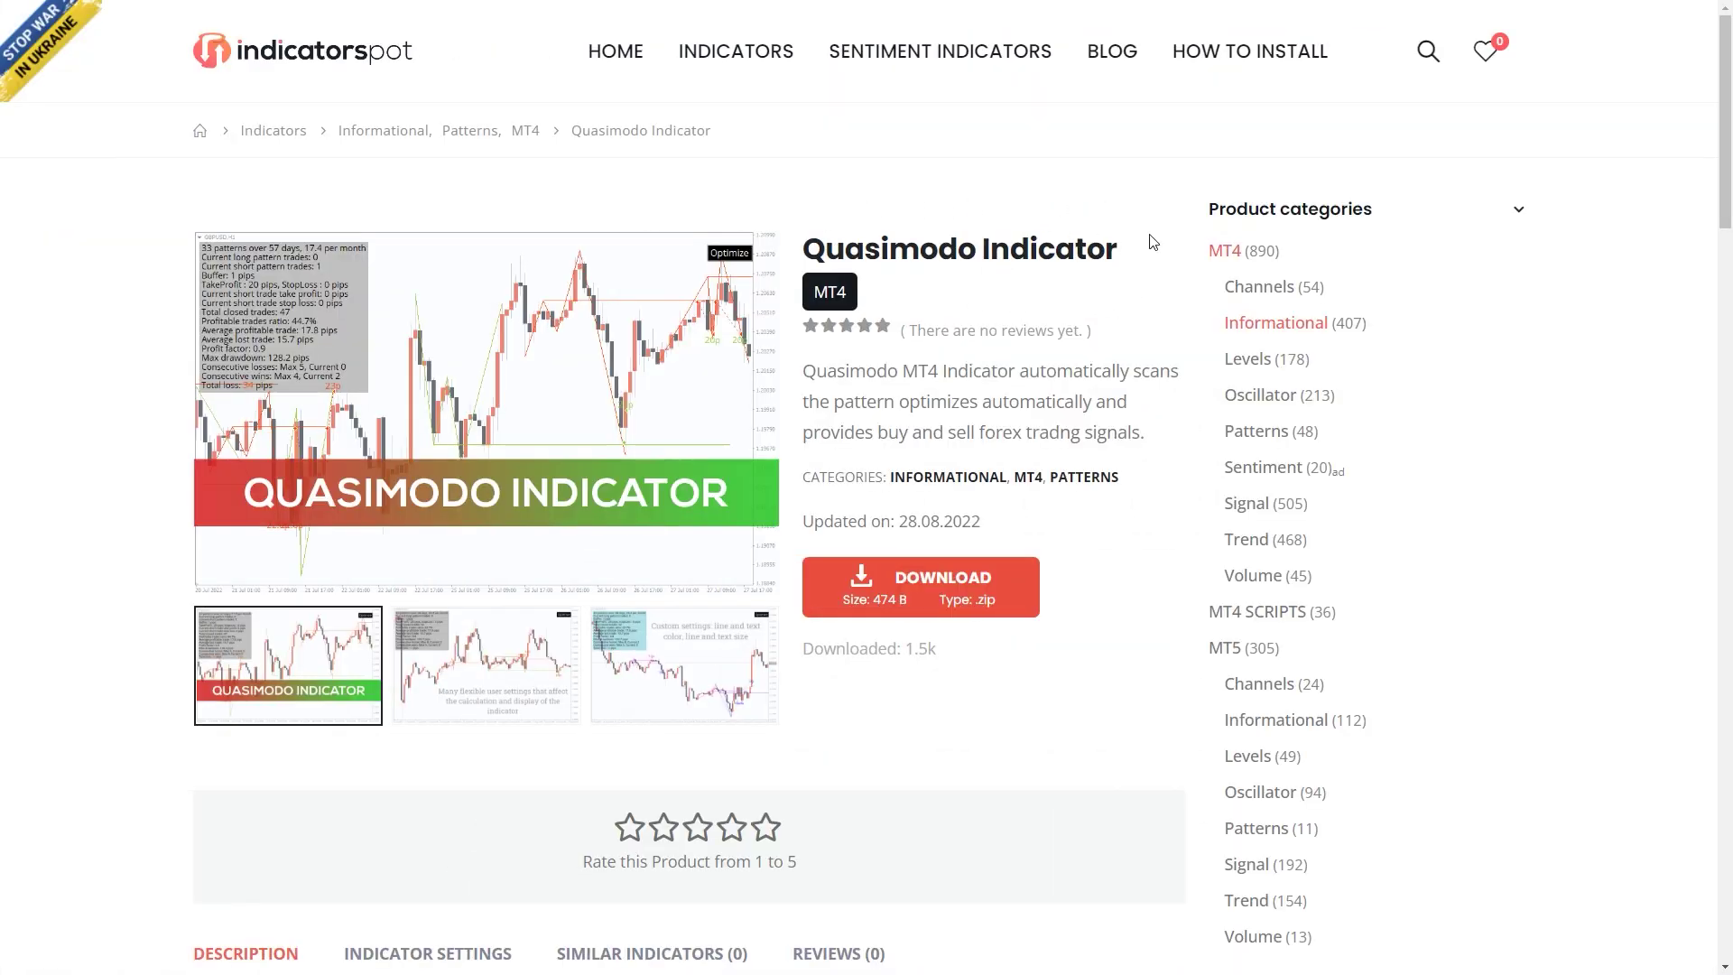
Step: Download the Quasimodo Indicator zip from the indicatorspot product page
click(924, 593)
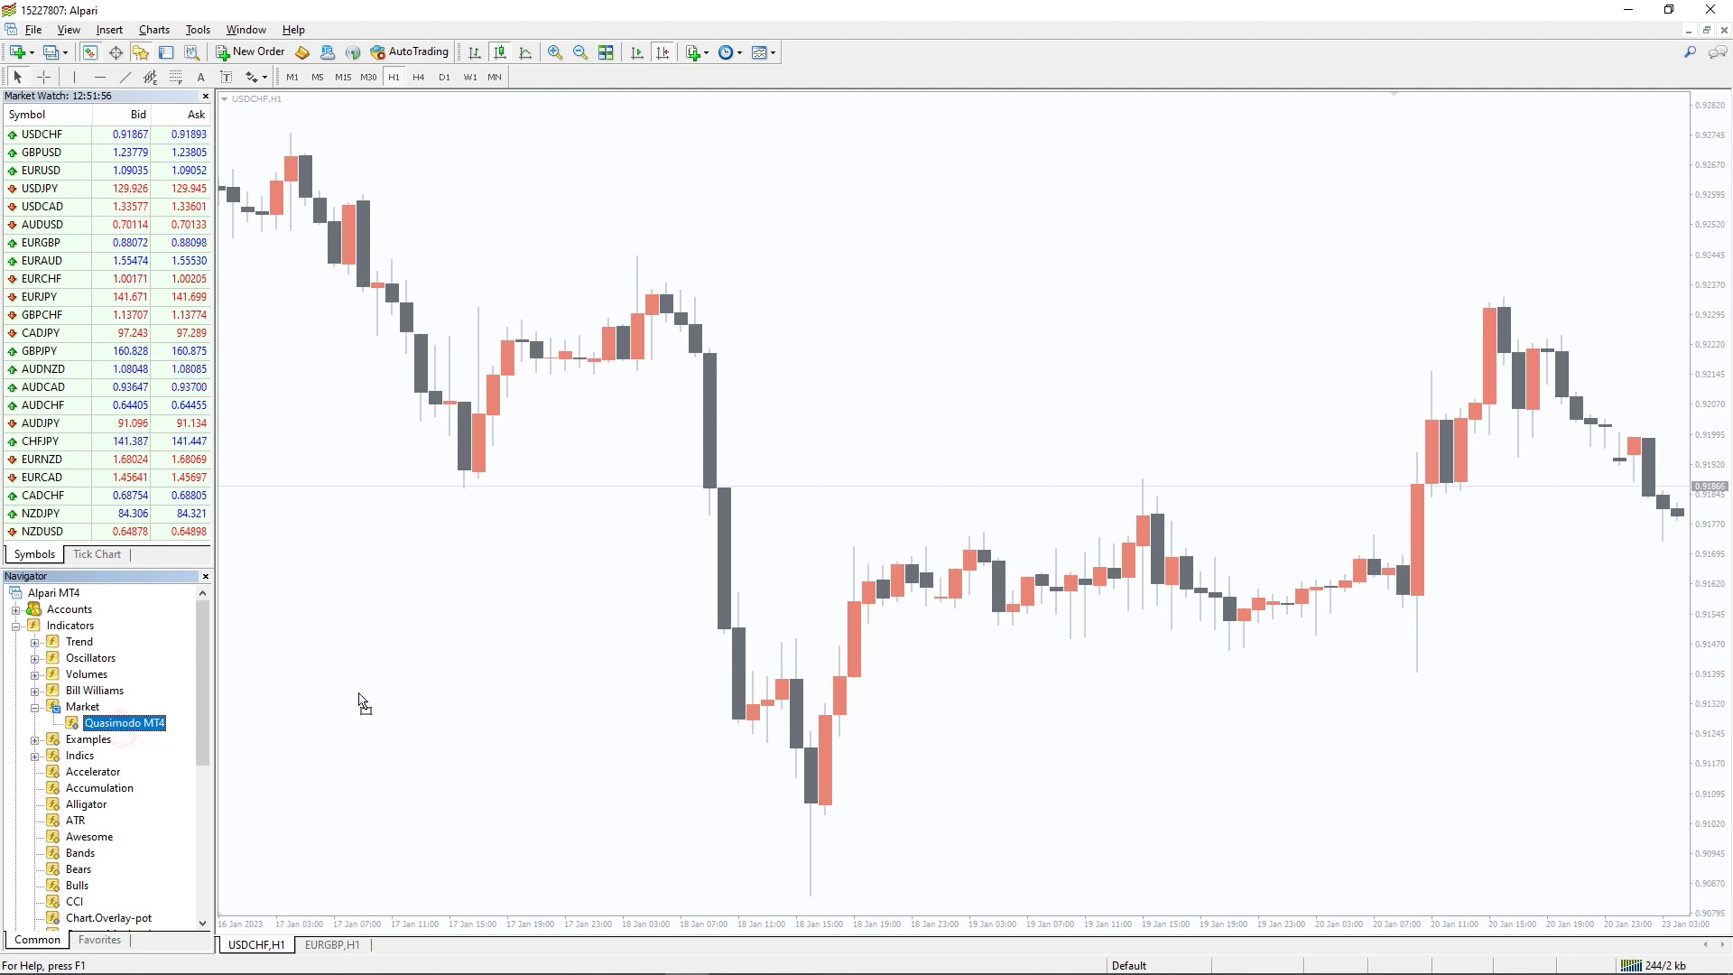
Step: Drop Quasimodo MT4 onto the USDCHF chart, review its Common permissions, and confirm
drag(98, 735, 1040, 540)
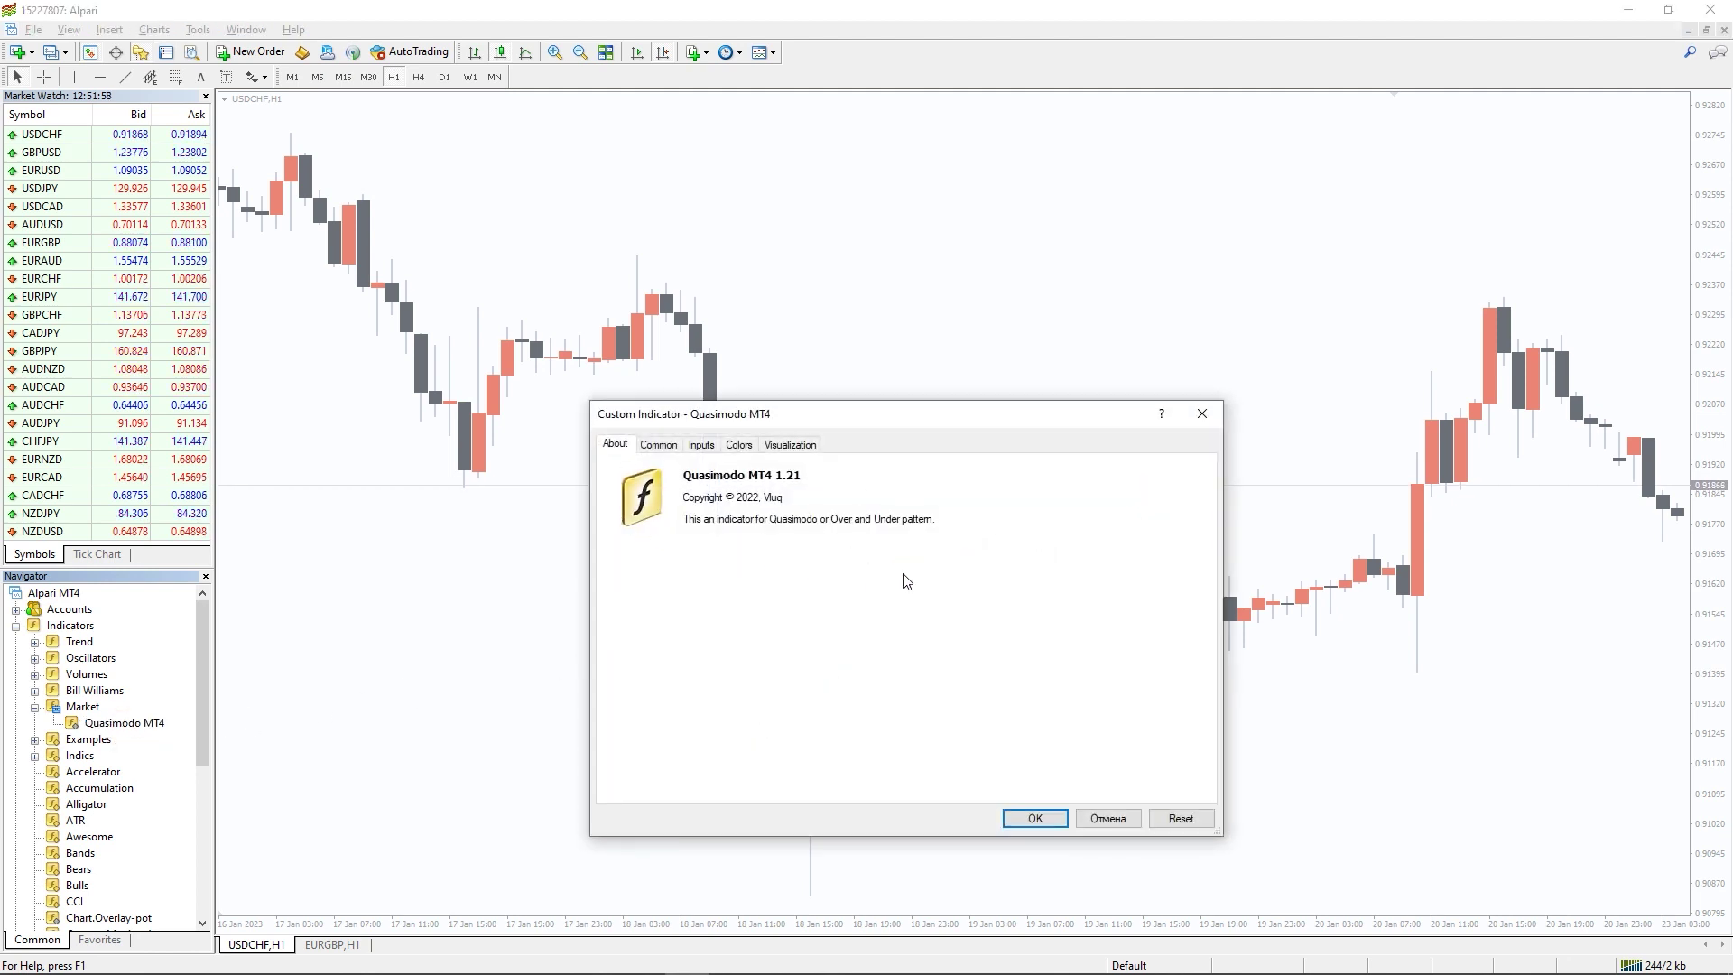
click(660, 454)
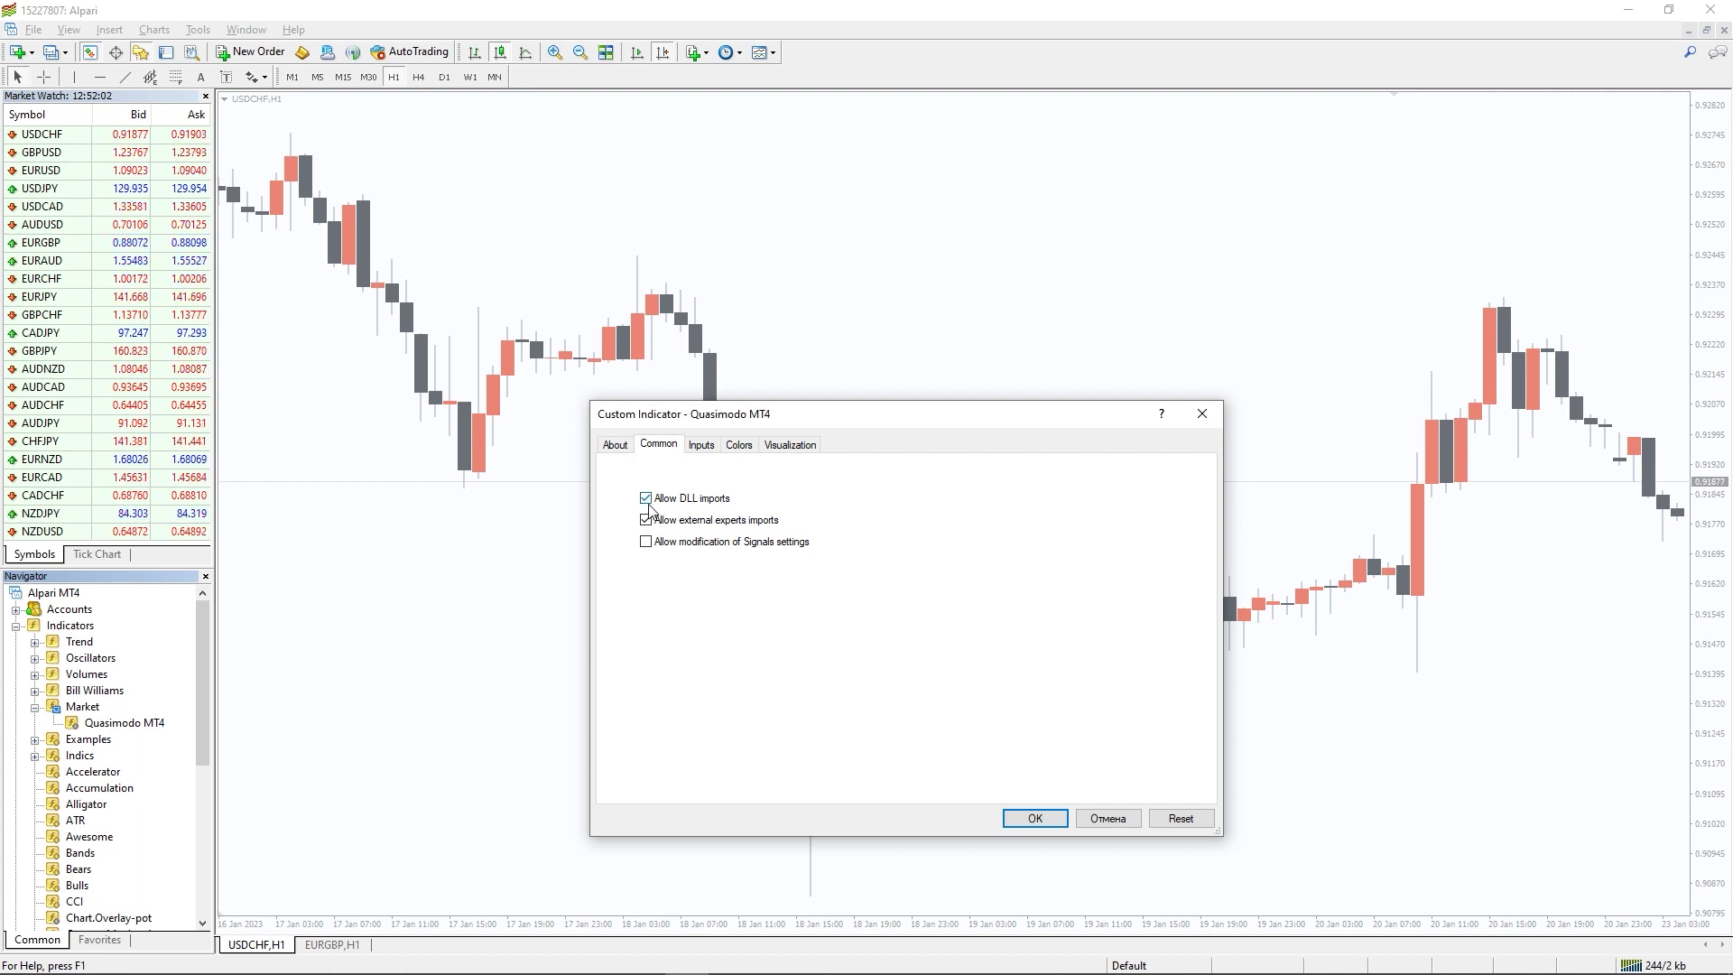
click(1024, 818)
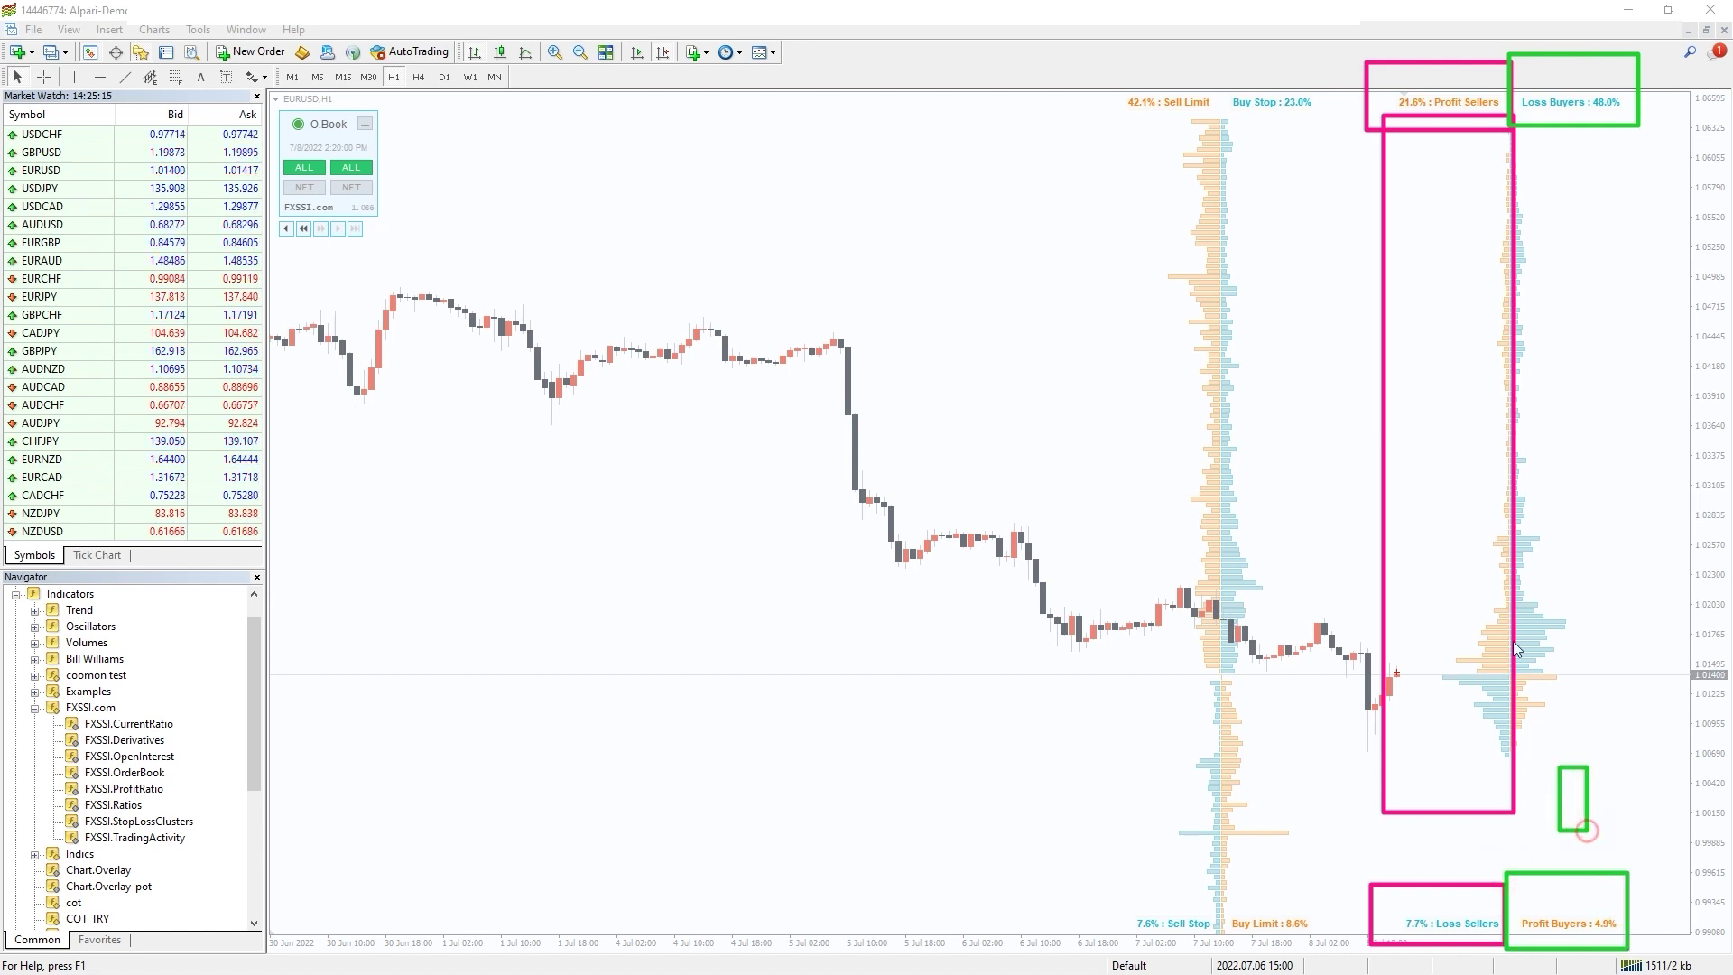
Step: Replay the order book from an earlier time, then open the FXSSI Pro free-trial page
click(338, 230)
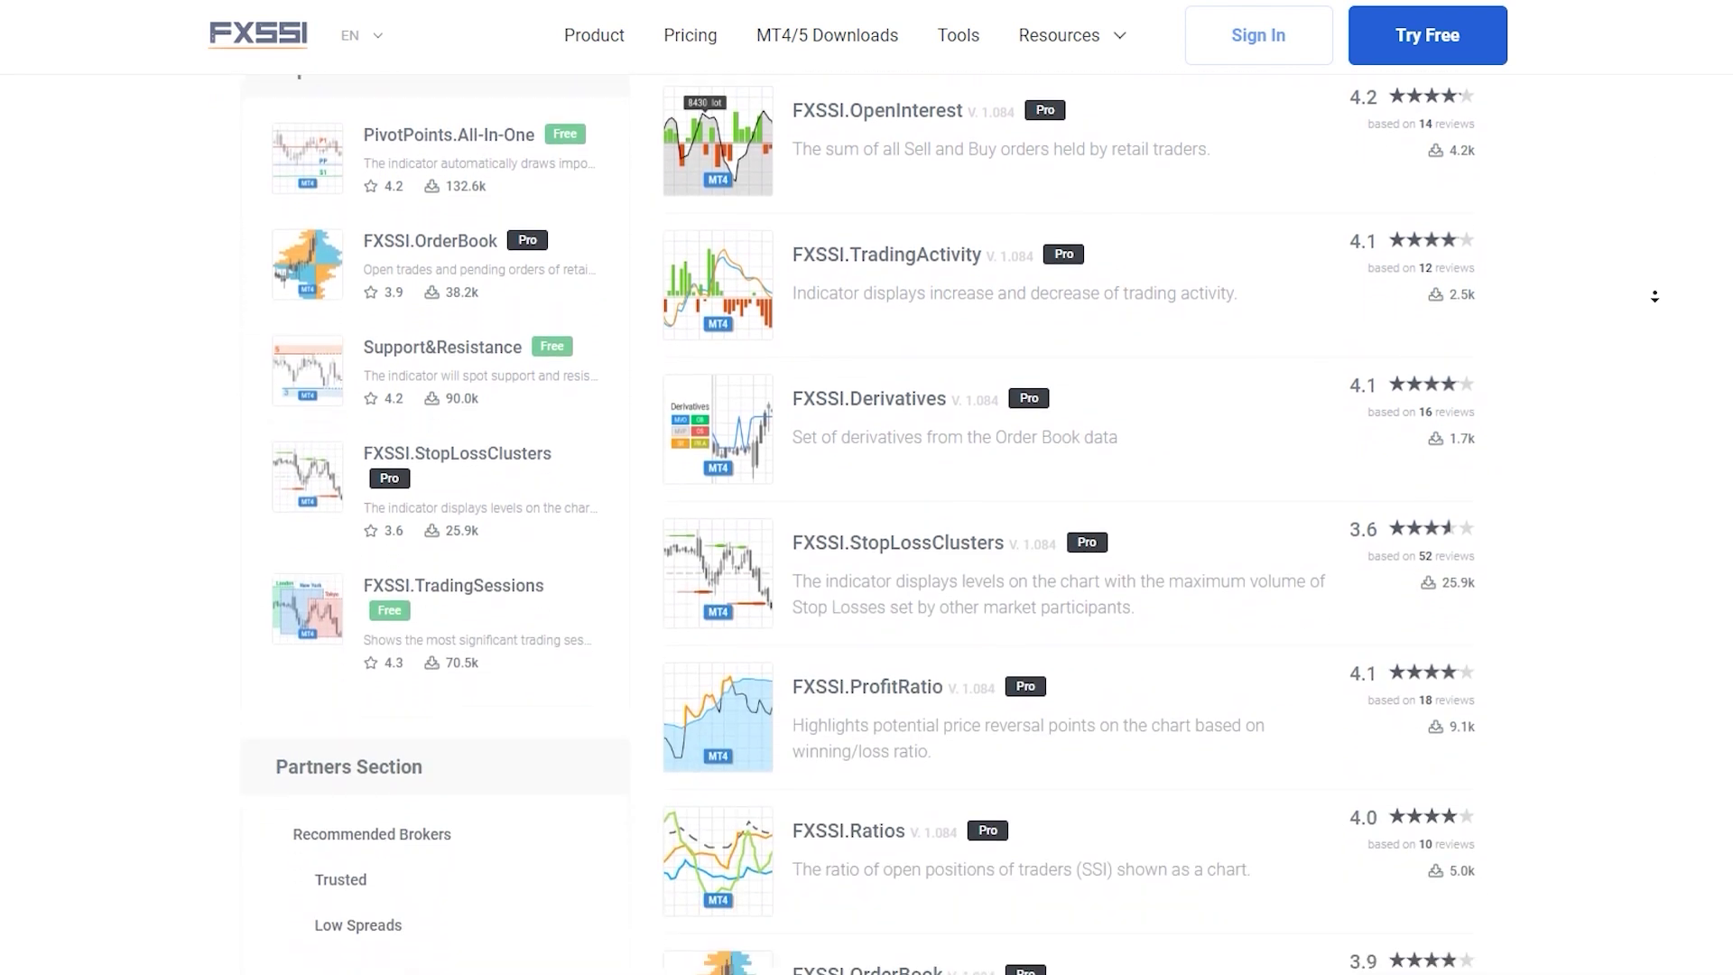
click(1440, 48)
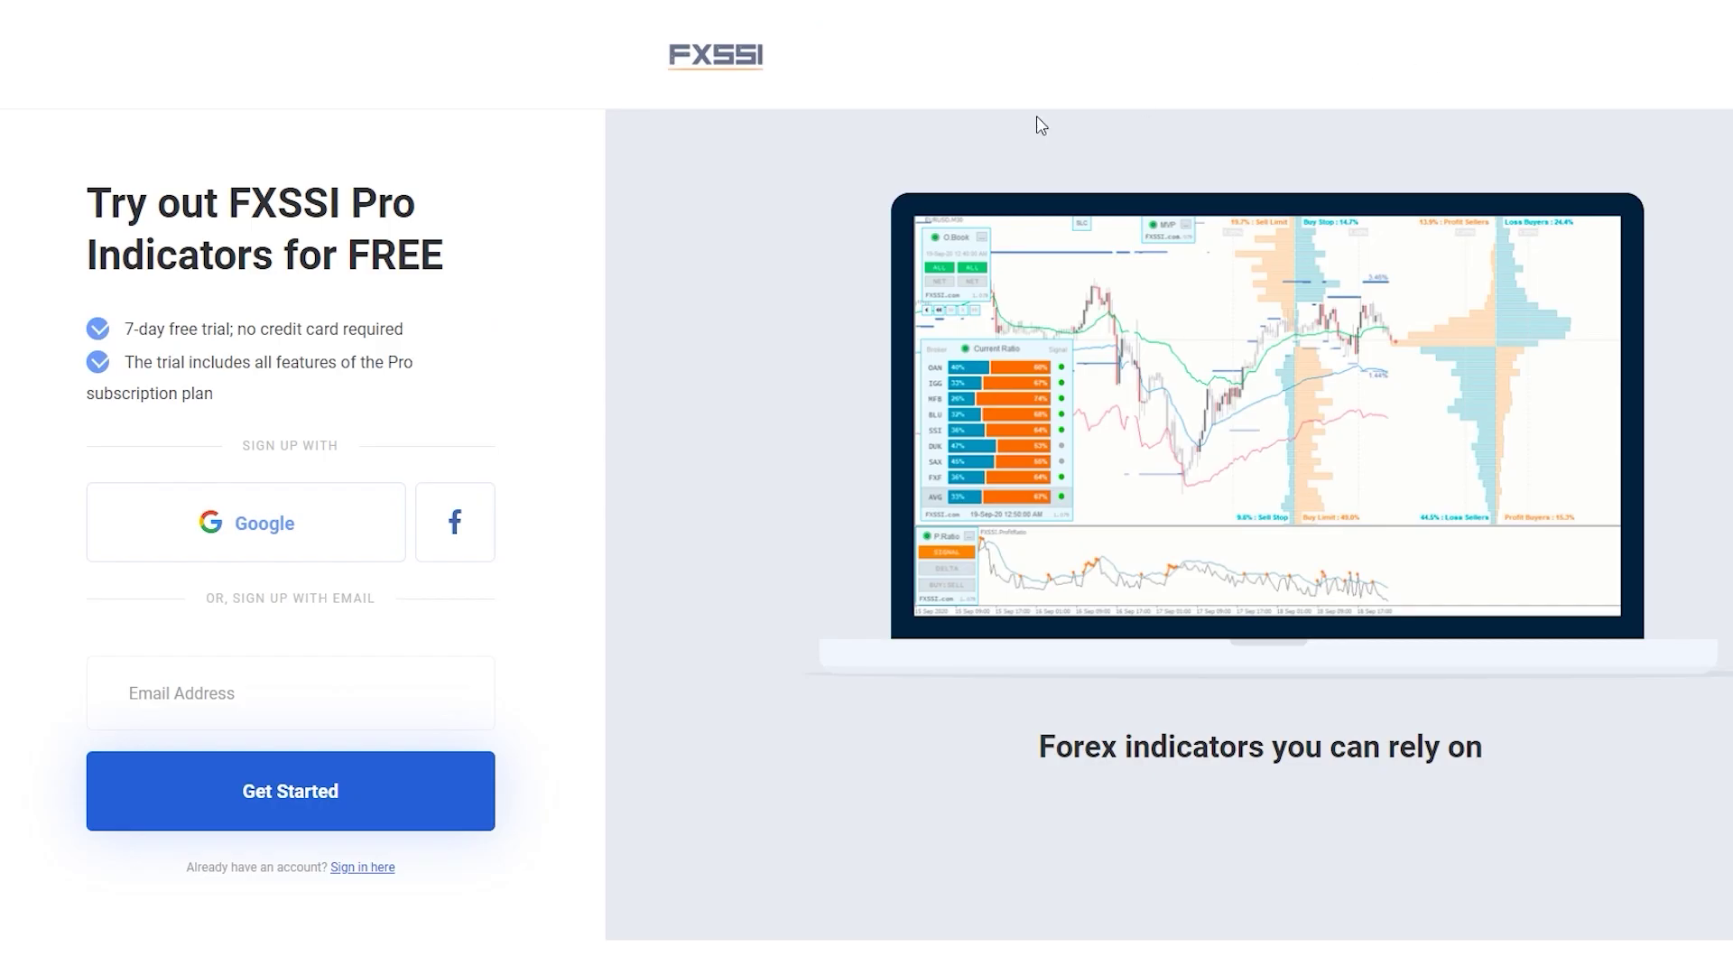
scroll(684, 695, up, 3)
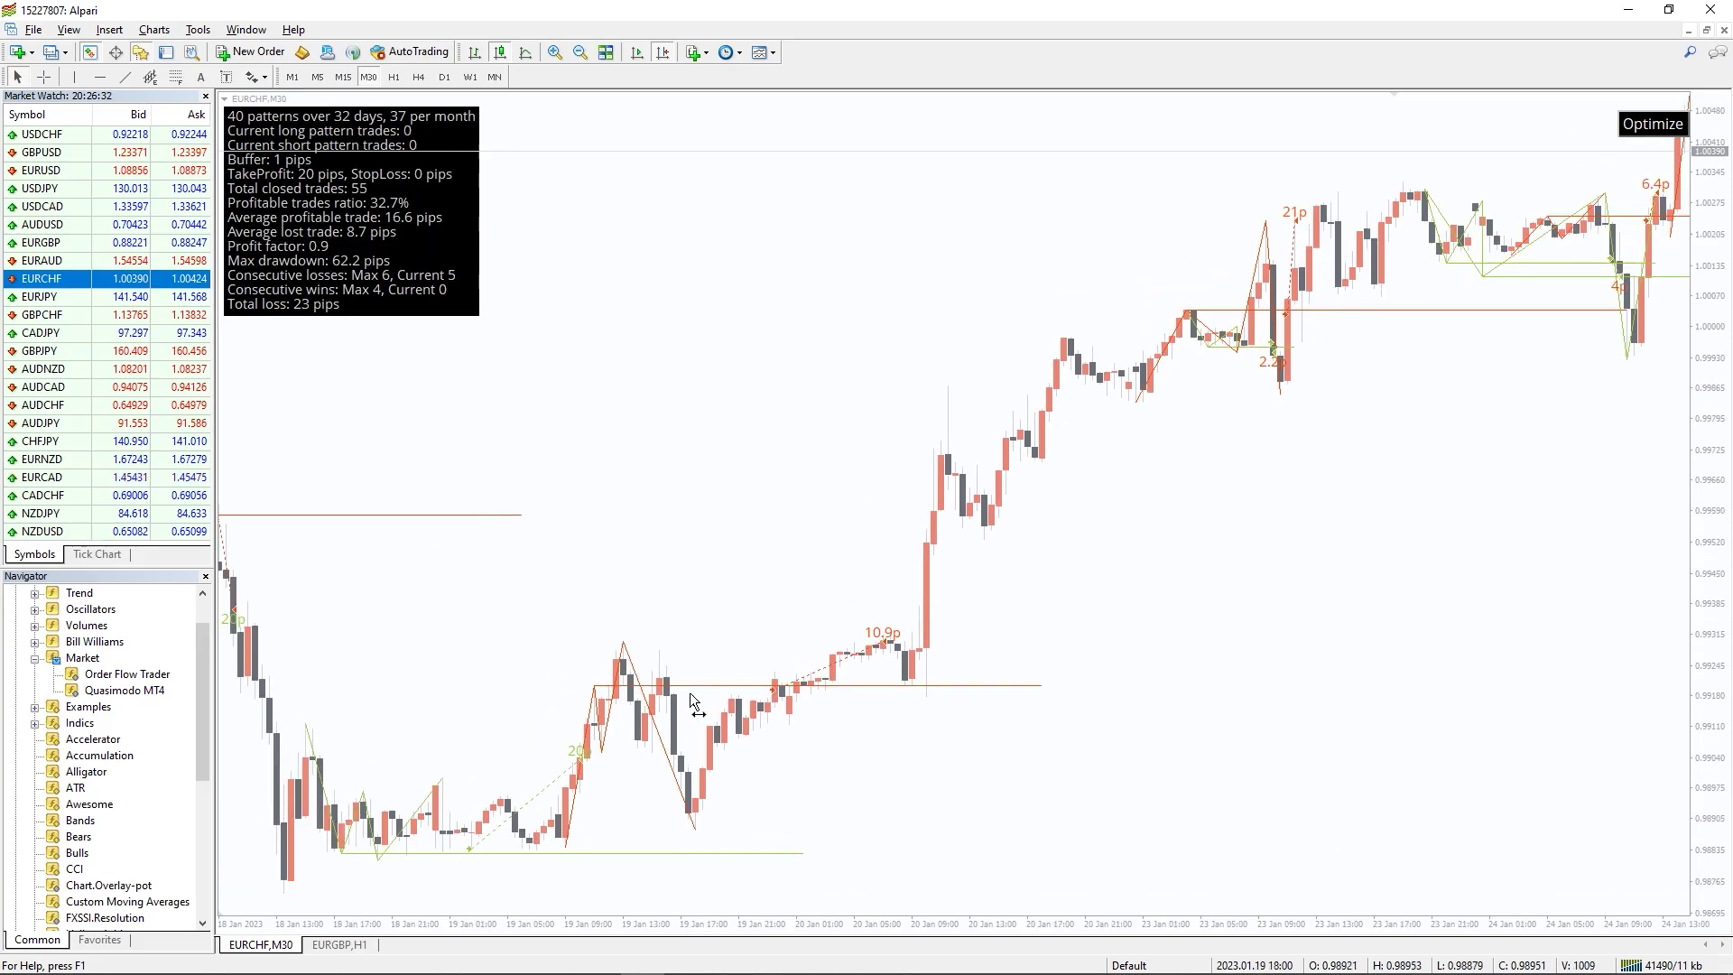
scroll(689, 692, up, 3)
scroll(704, 690, up, 3)
scroll(718, 683, up, 3)
scroll(723, 678, up, 3)
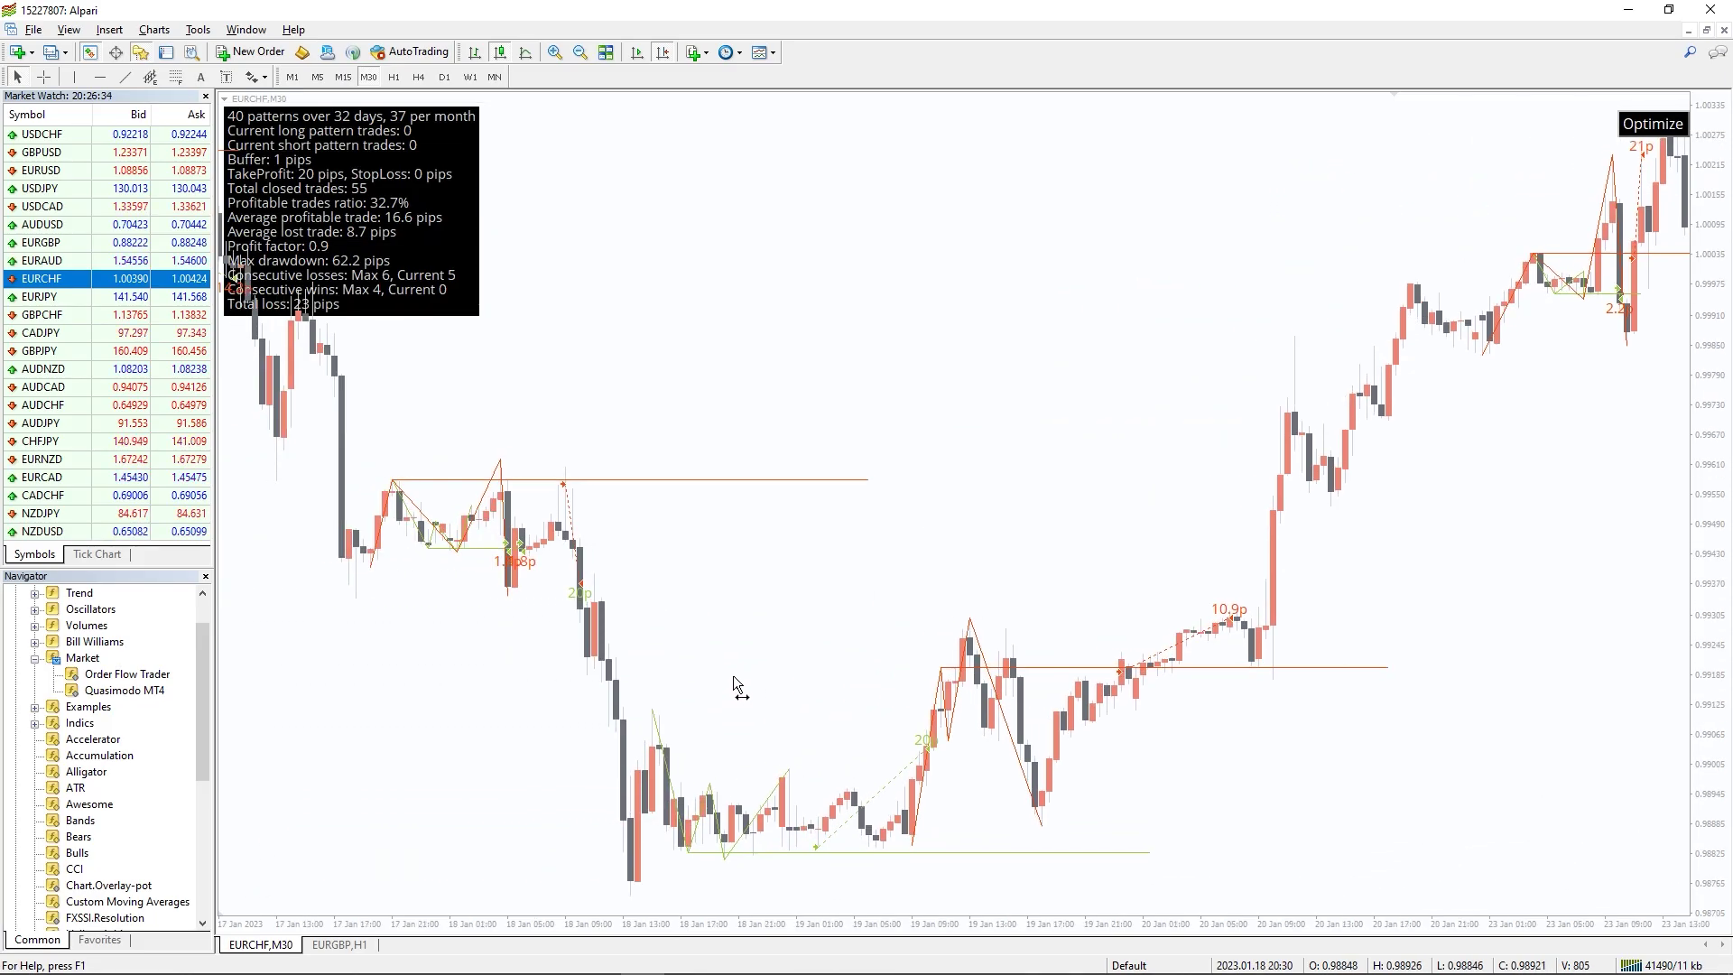
scroll(733, 676, up, 3)
scroll(746, 669, up, 3)
scroll(763, 659, up, 3)
scroll(788, 628, up, 3)
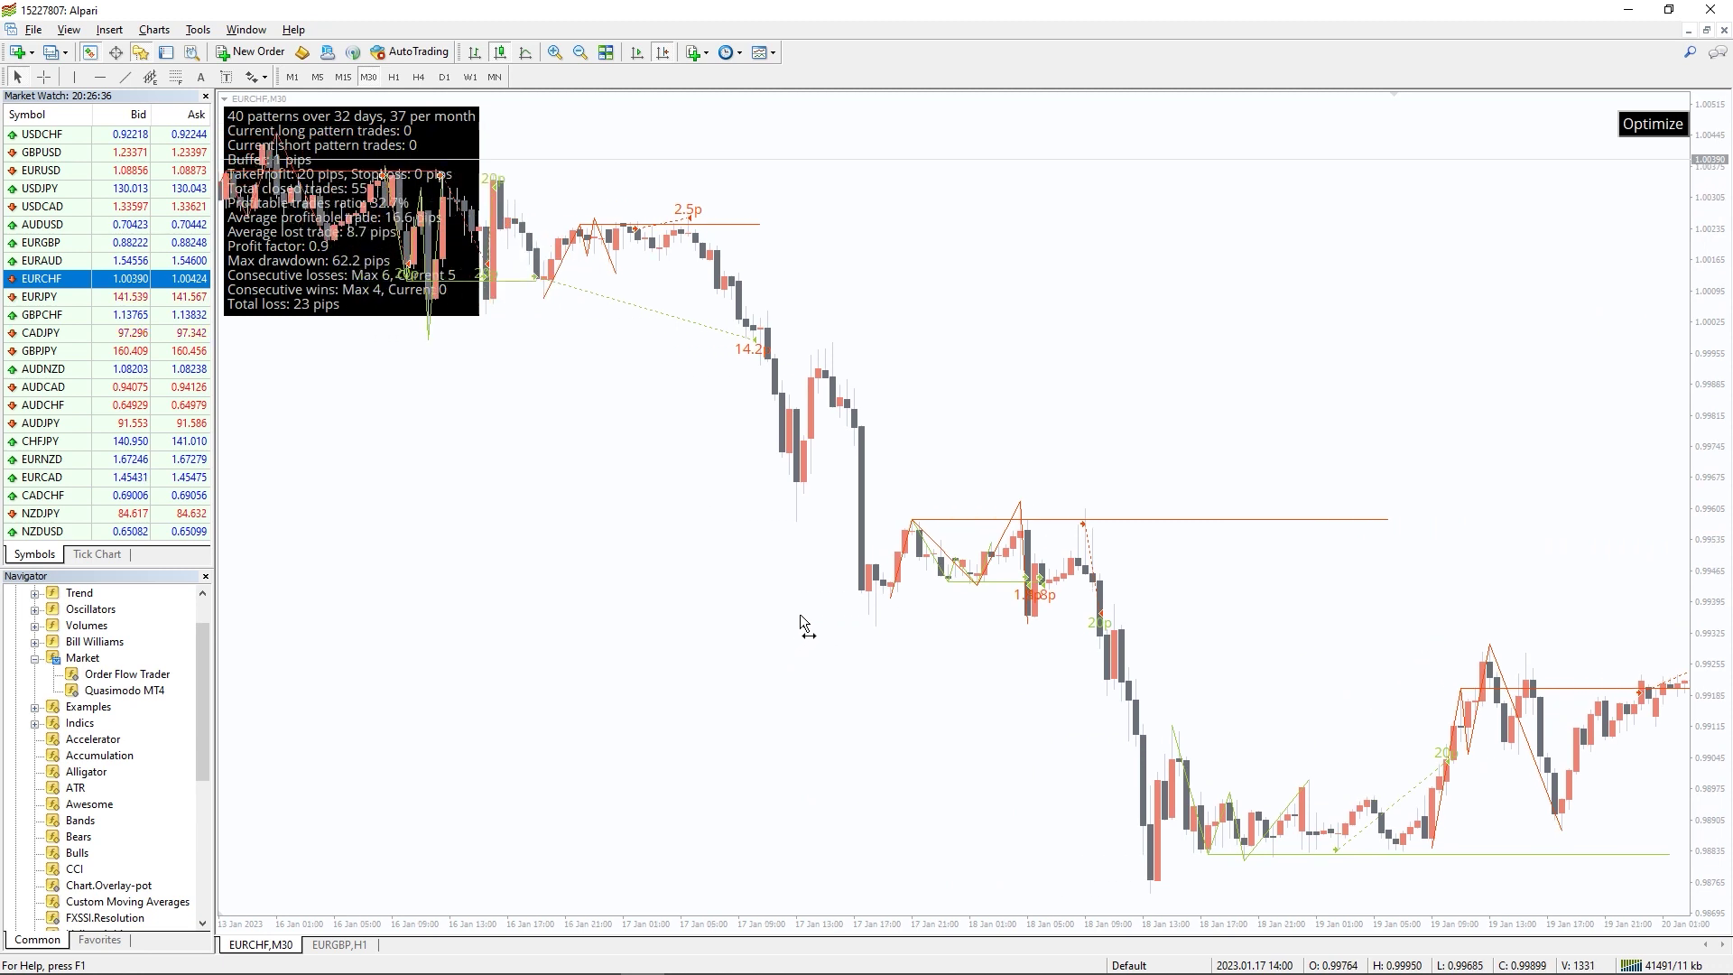
scroll(808, 607, up, 3)
scroll(819, 593, up, 3)
scroll(833, 582, up, 3)
scroll(838, 576, up, 3)
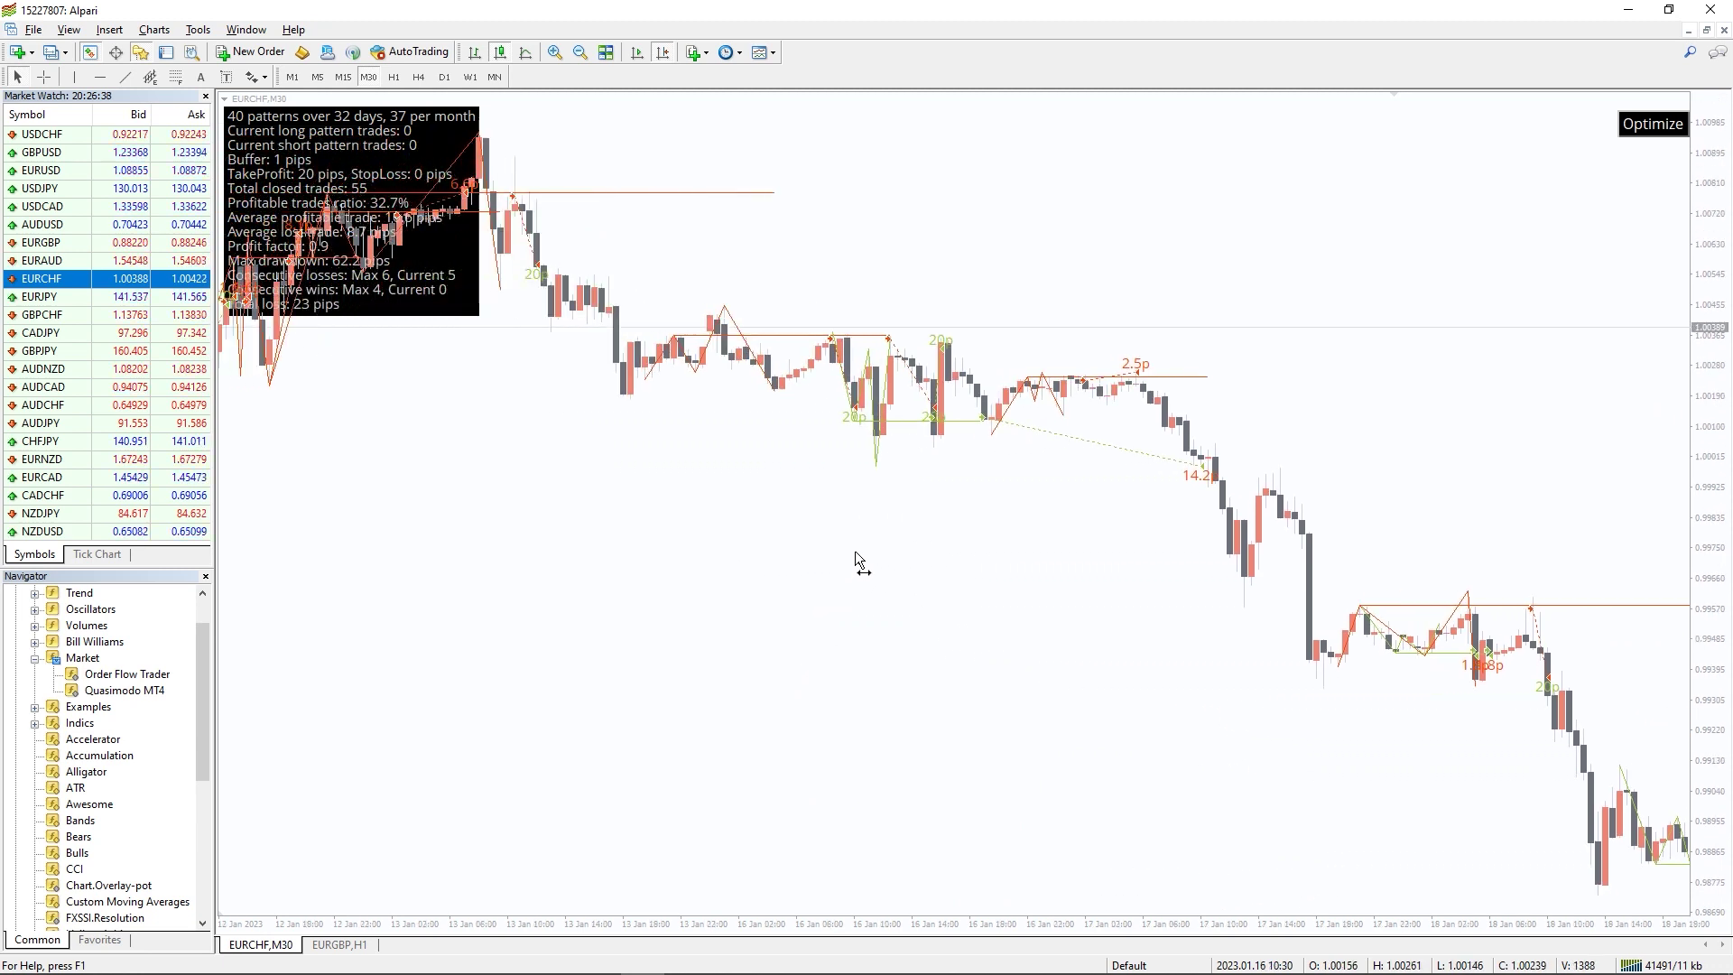
scroll(855, 550, up, 3)
scroll(868, 532, up, 3)
scroll(881, 513, up, 3)
scroll(897, 494, up, 3)
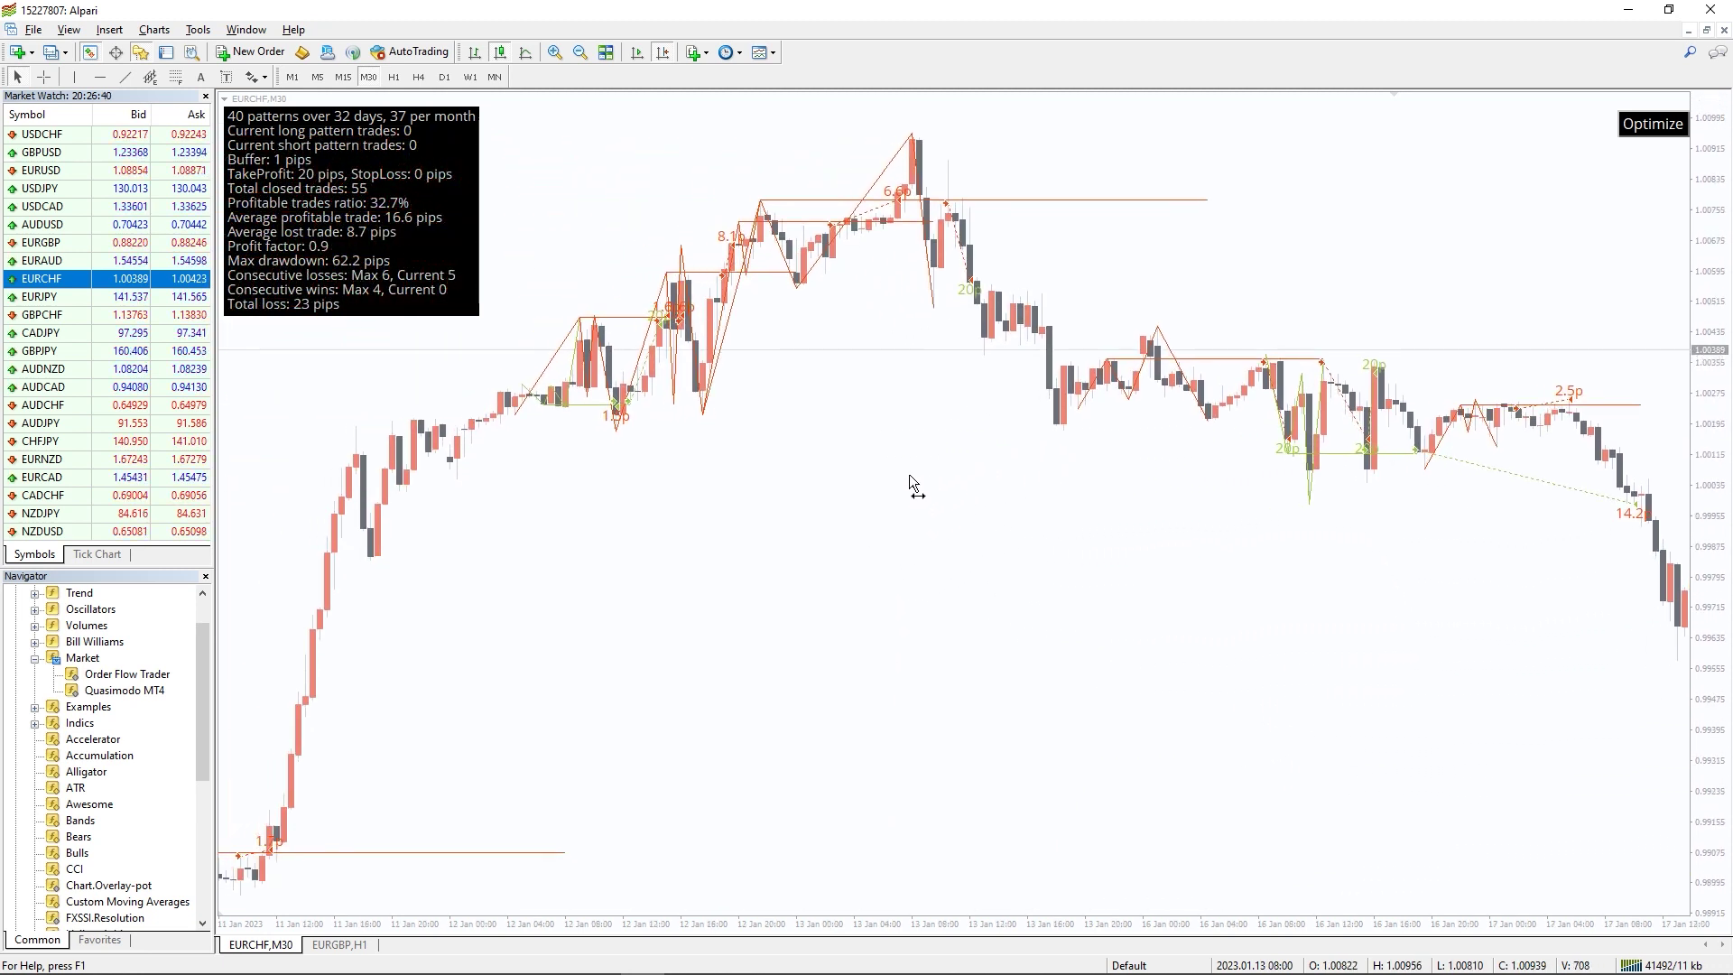
scroll(908, 475, up, 3)
scroll(924, 453, up, 3)
scroll(938, 436, up, 3)
scroll(955, 414, up, 3)
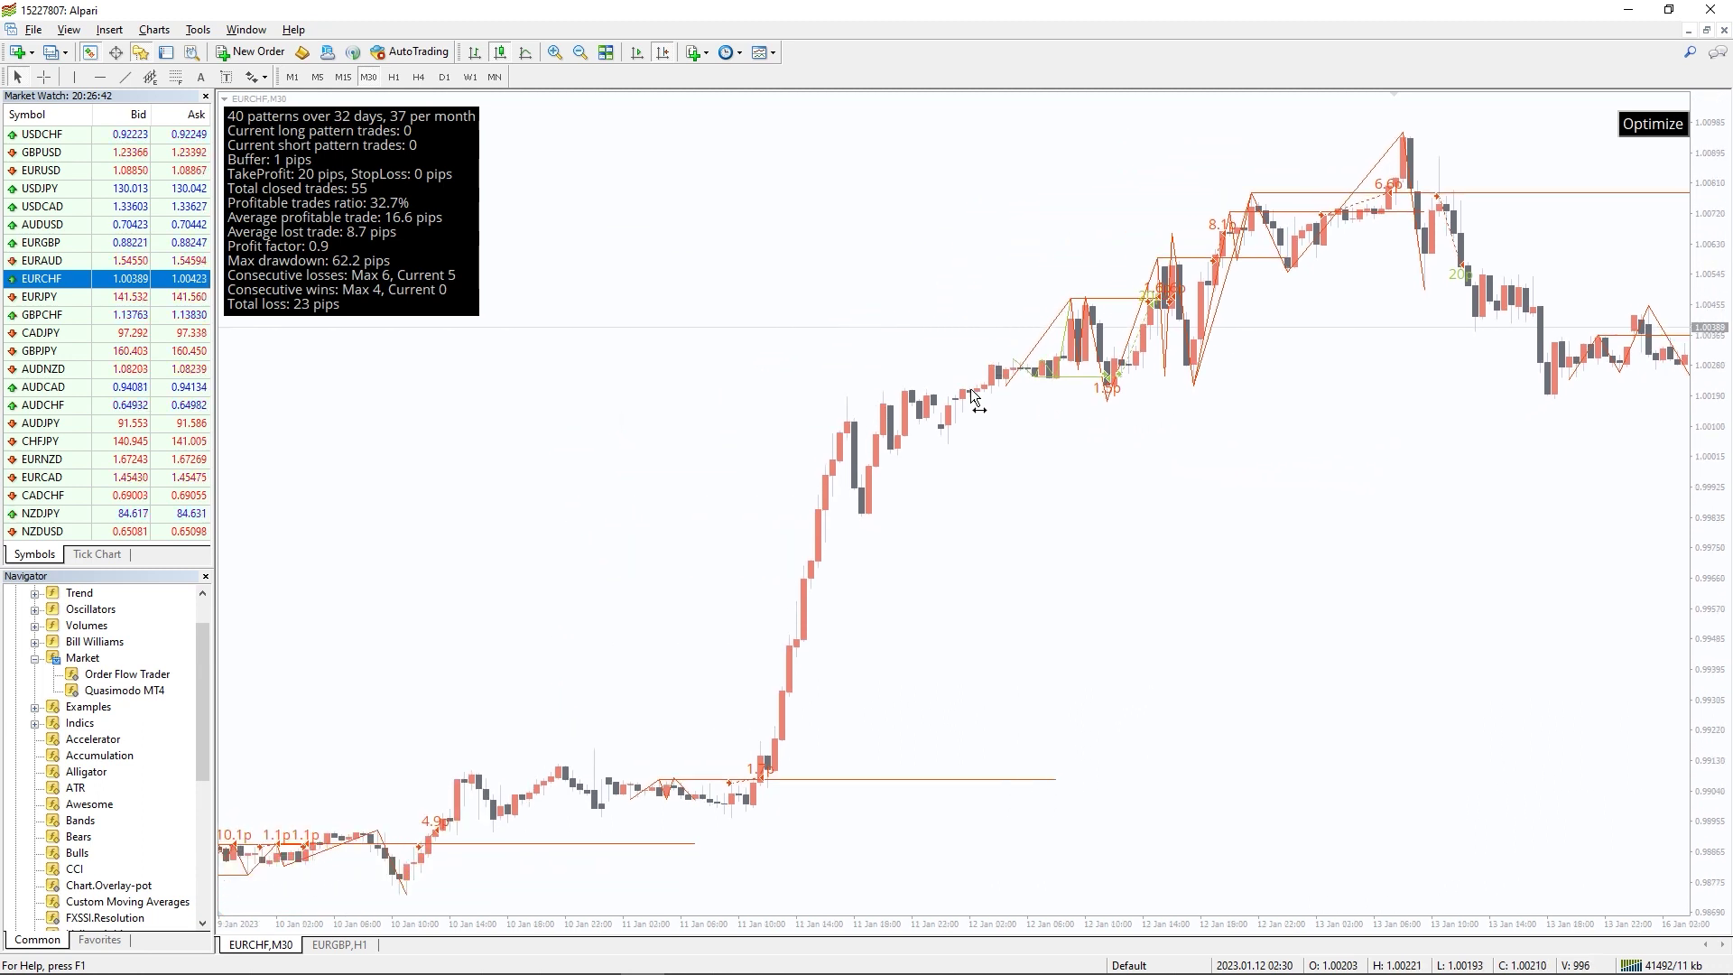
scroll(971, 389, up, 3)
scroll(984, 368, up, 3)
scroll(997, 350, up, 3)
scroll(1007, 338, up, 3)
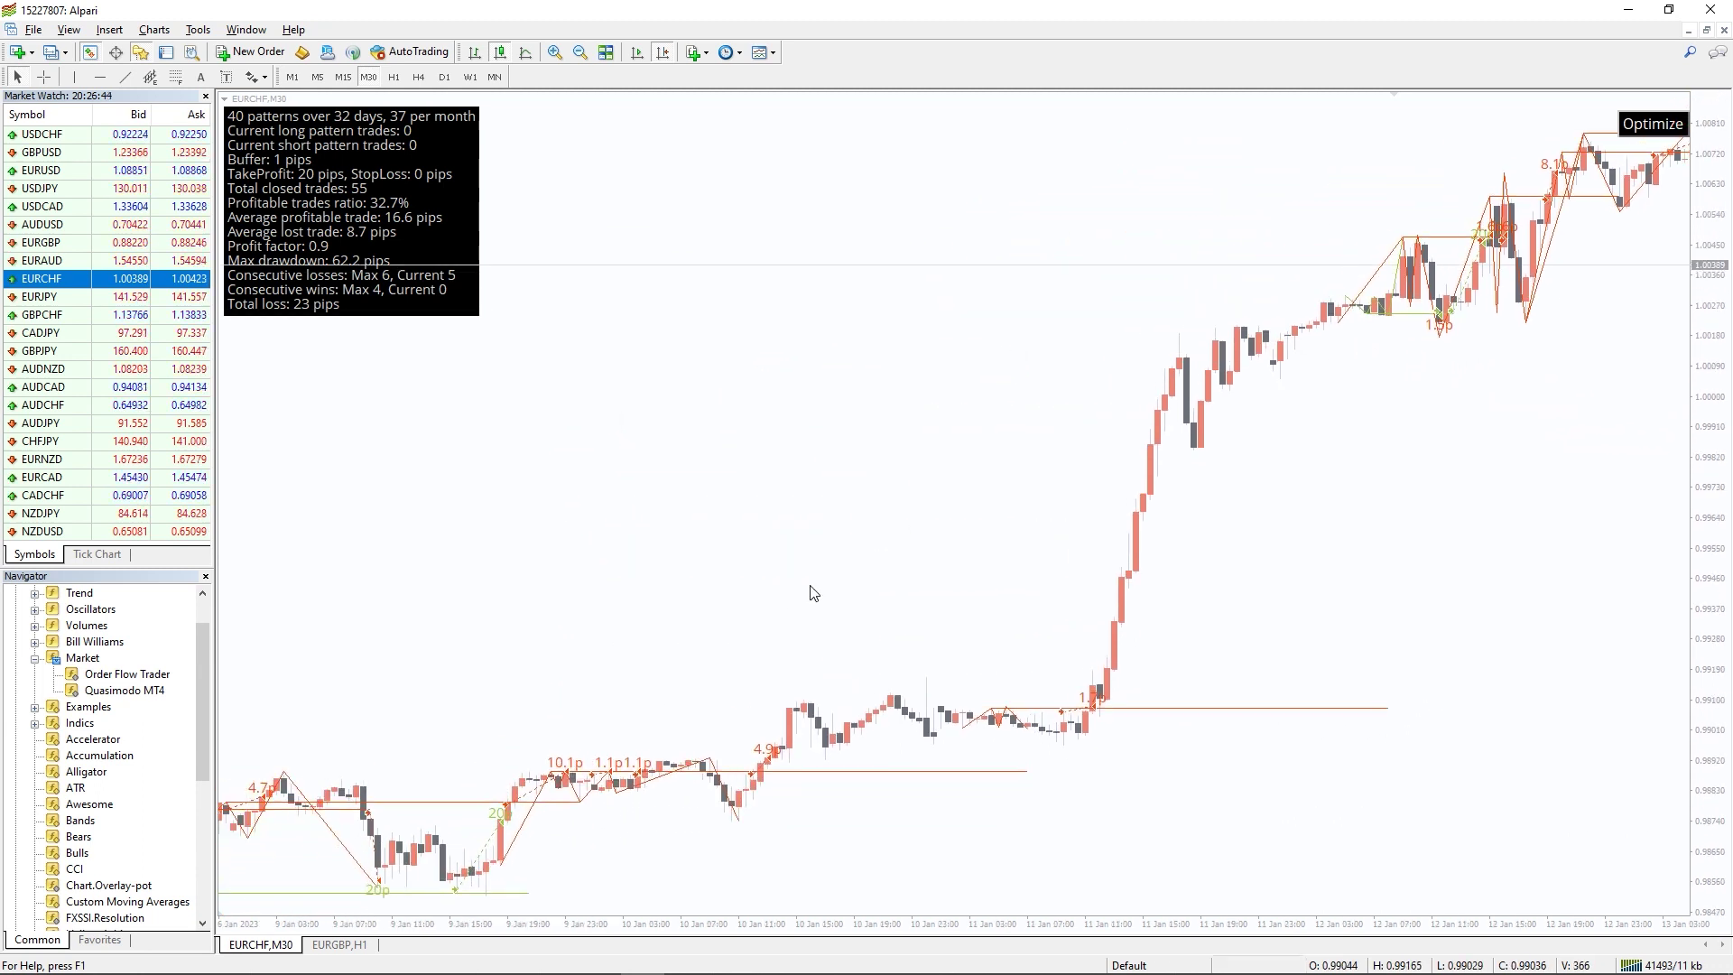
scroll(759, 621, up, 3)
scroll(731, 633, up, 3)
scroll(765, 612, up, 3)
scroll(774, 604, up, 3)
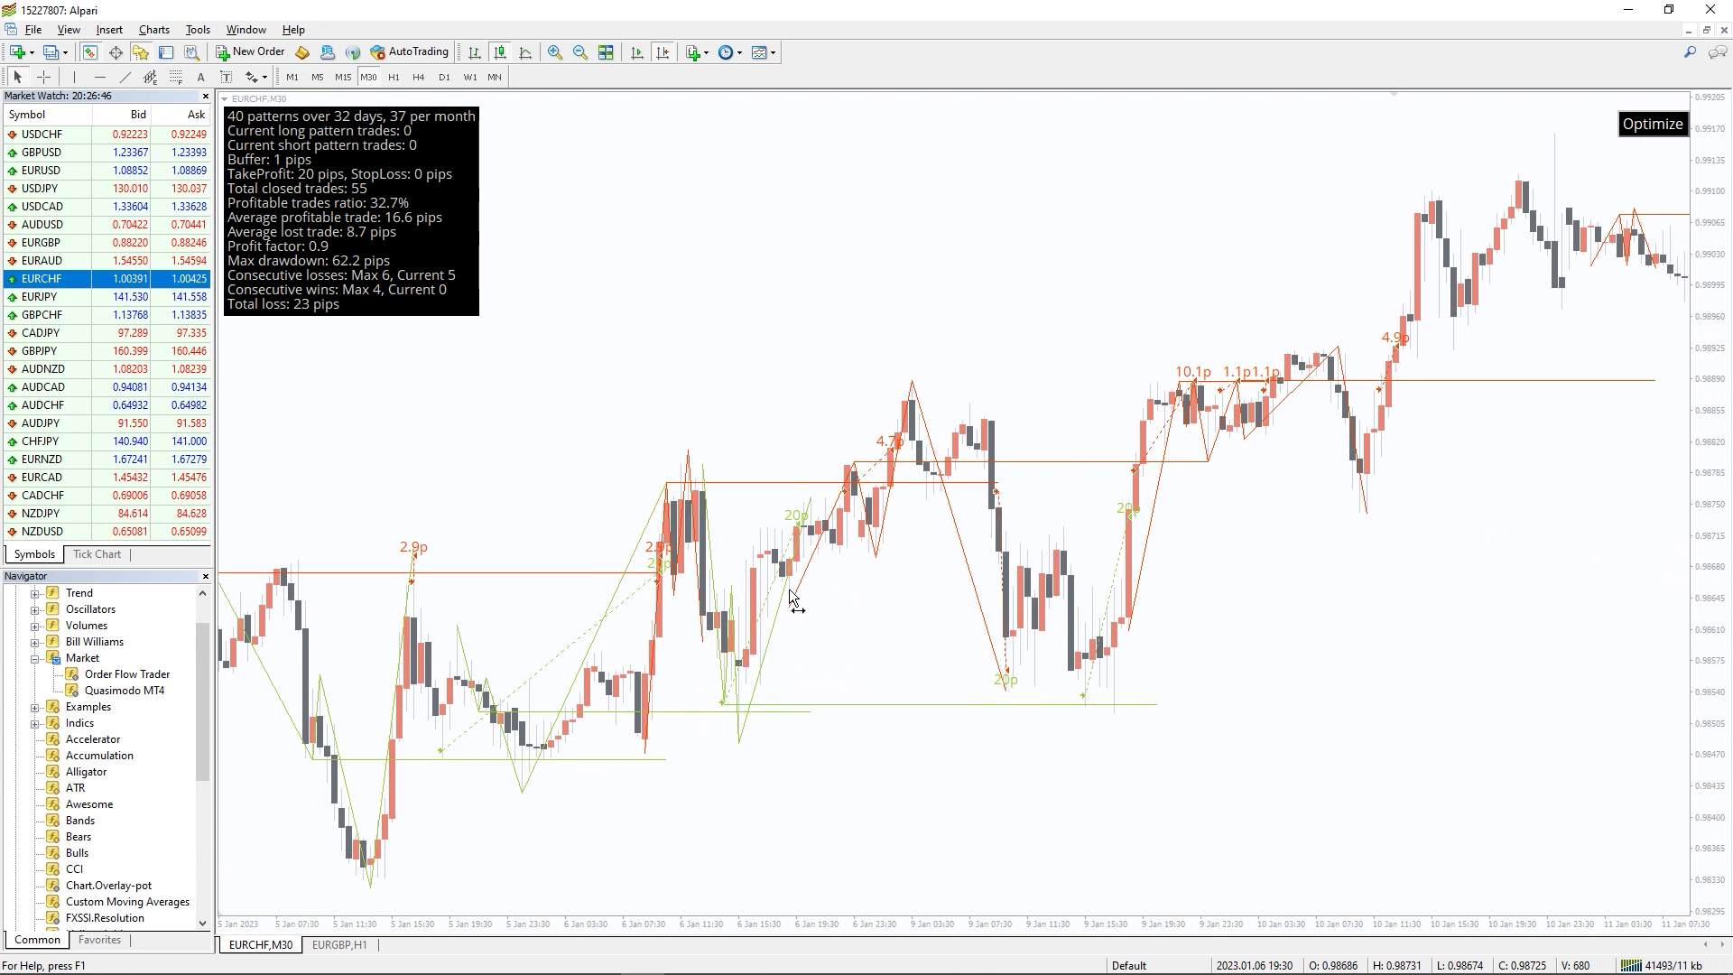
scroll(787, 592, up, 3)
scroll(800, 577, up, 3)
scroll(822, 562, up, 3)
scroll(830, 556, up, 3)
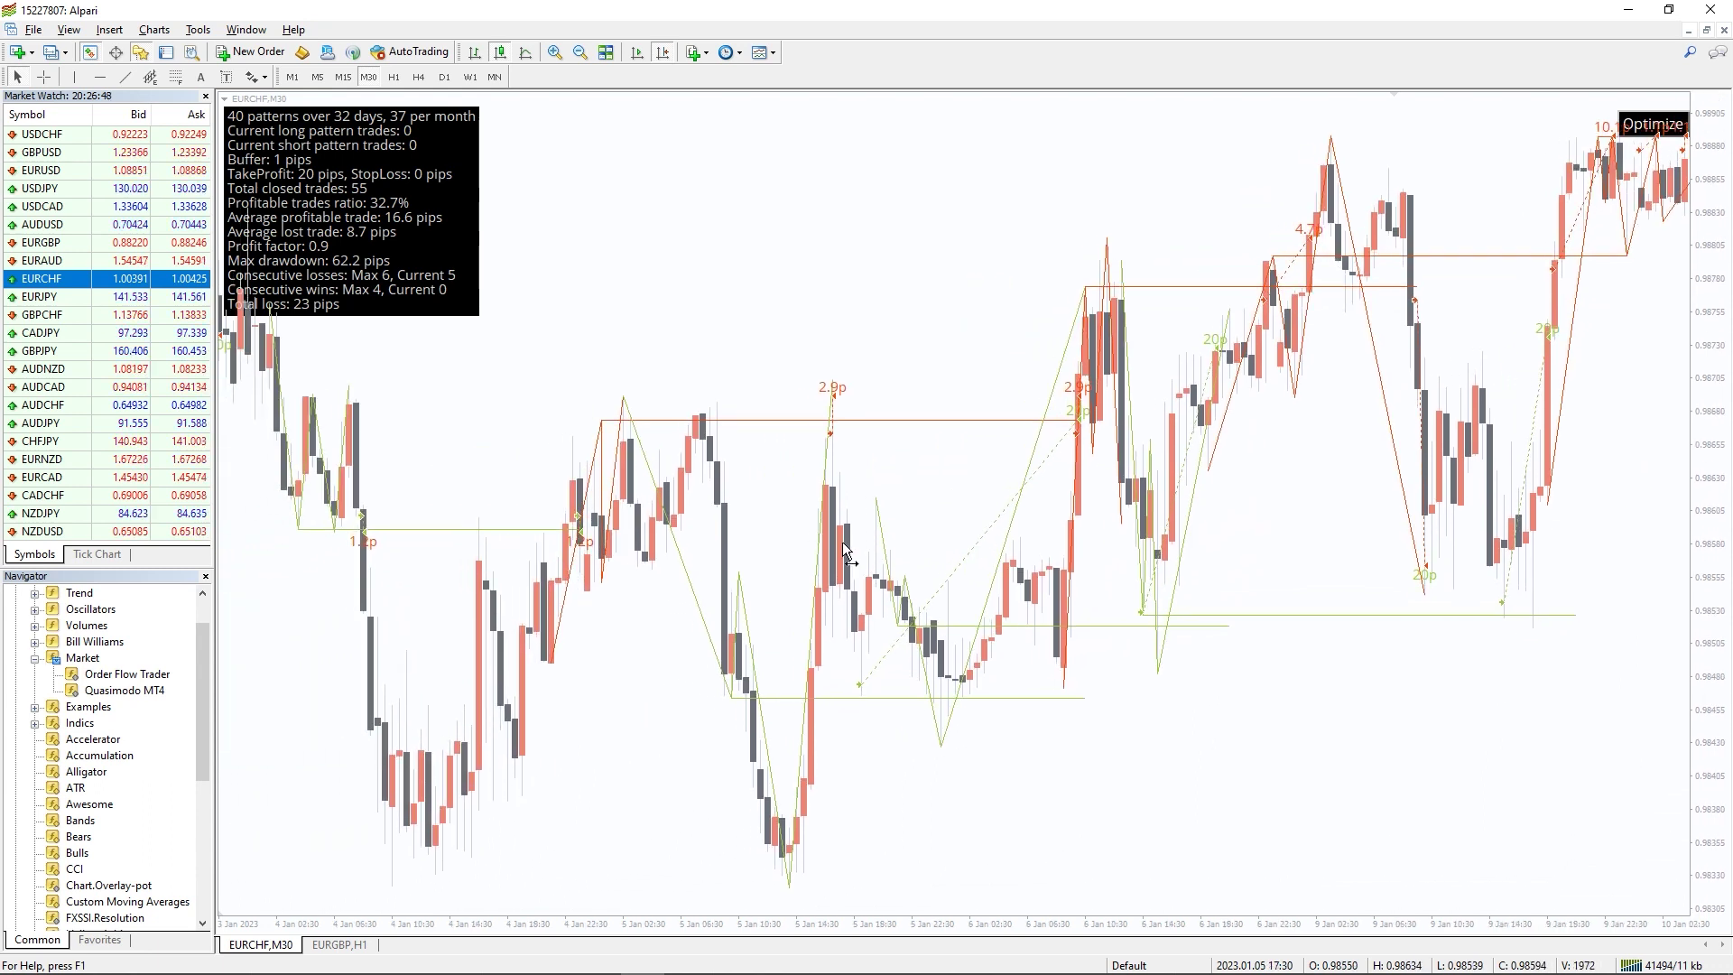
scroll(842, 542, up, 3)
scroll(860, 521, up, 3)
scroll(878, 501, up, 3)
scroll(890, 487, up, 3)
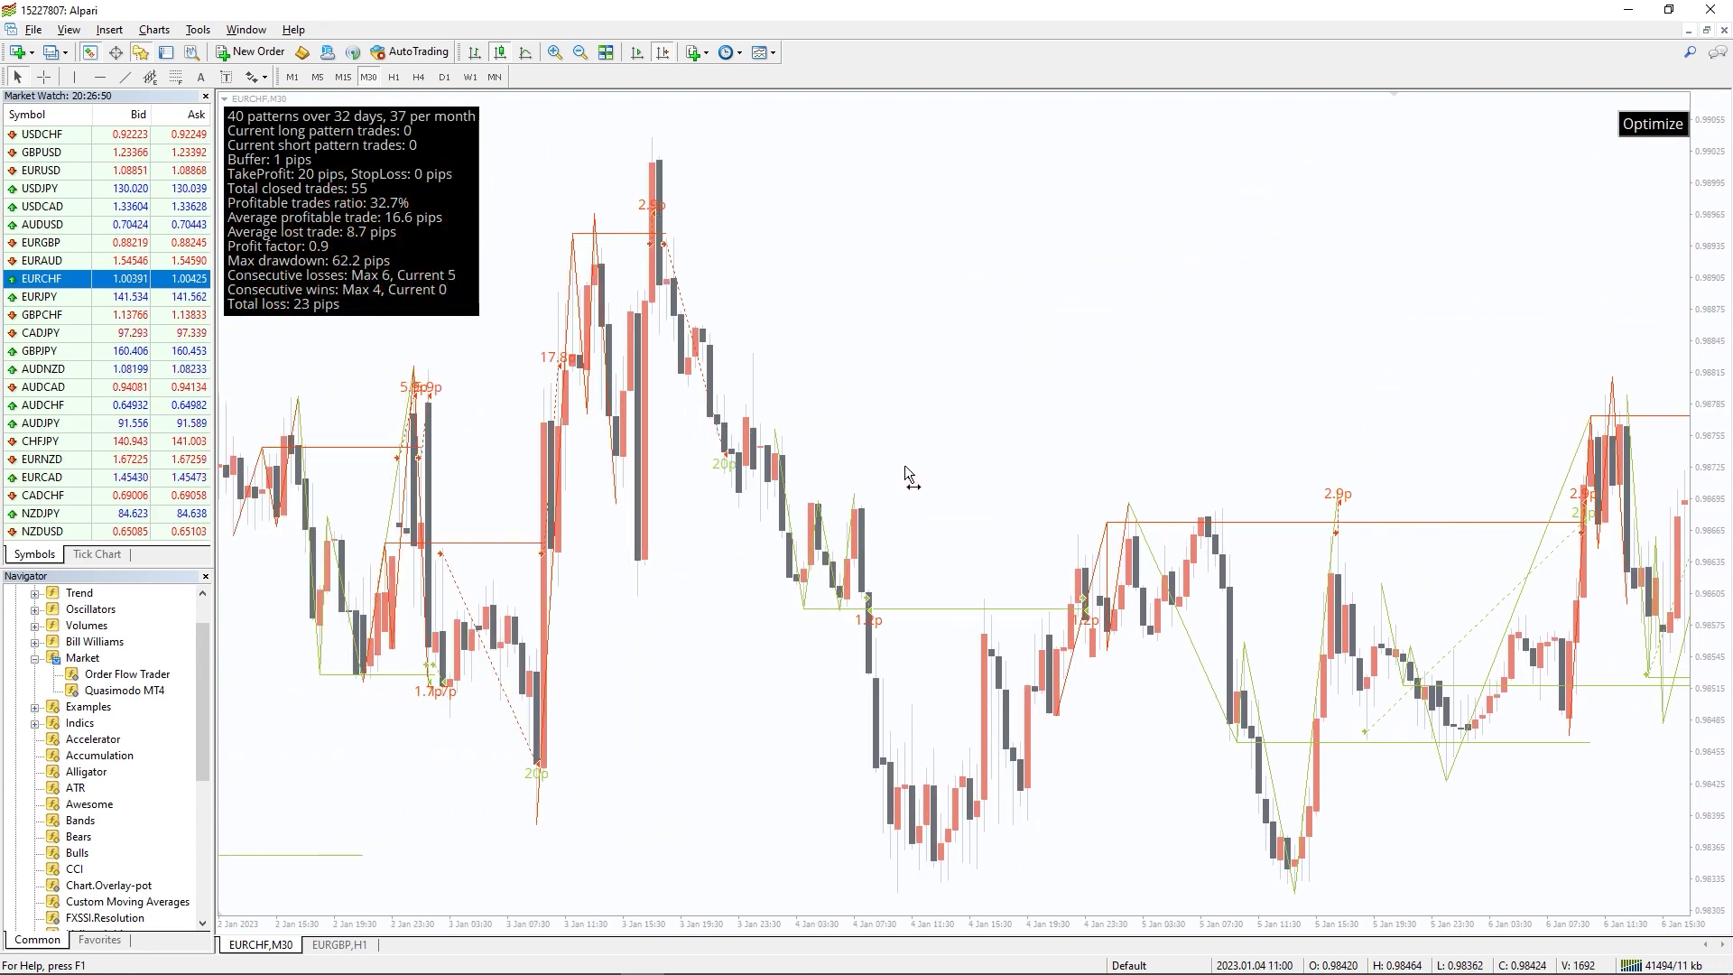
scroll(904, 464, up, 3)
scroll(912, 450, up, 3)
scroll(927, 428, up, 3)
scroll(944, 405, up, 3)
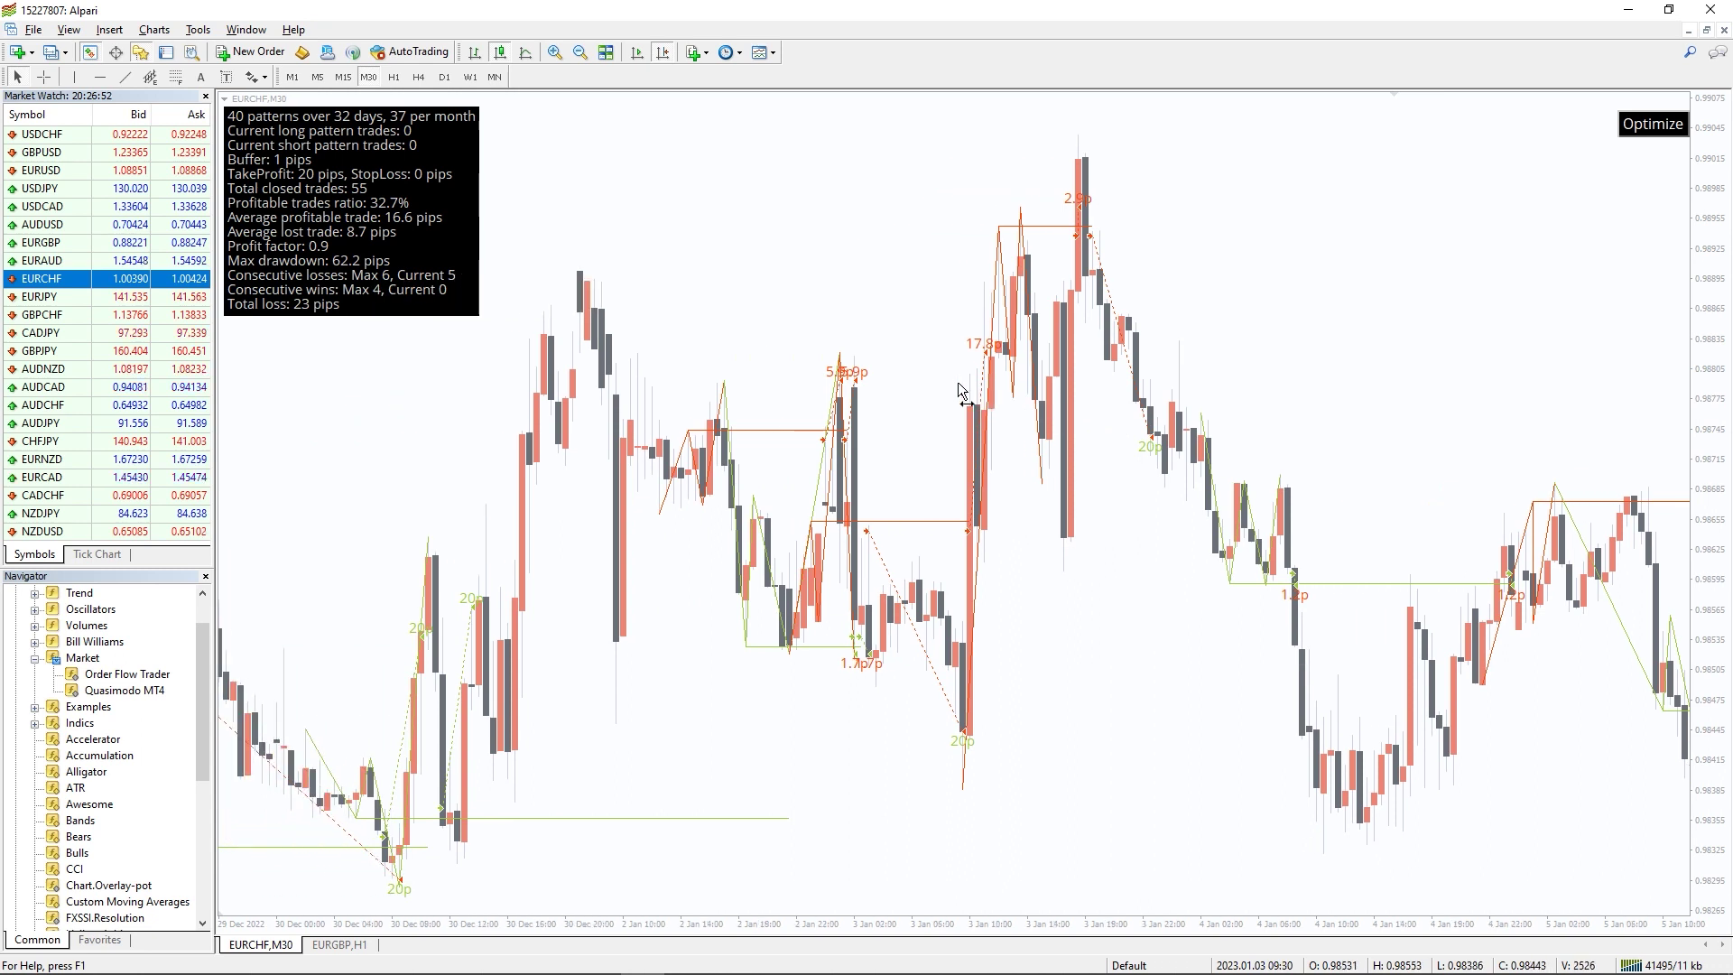
scroll(957, 387, up, 3)
scroll(969, 366, up, 3)
scroll(983, 348, up, 3)
scroll(1018, 299, up, 3)
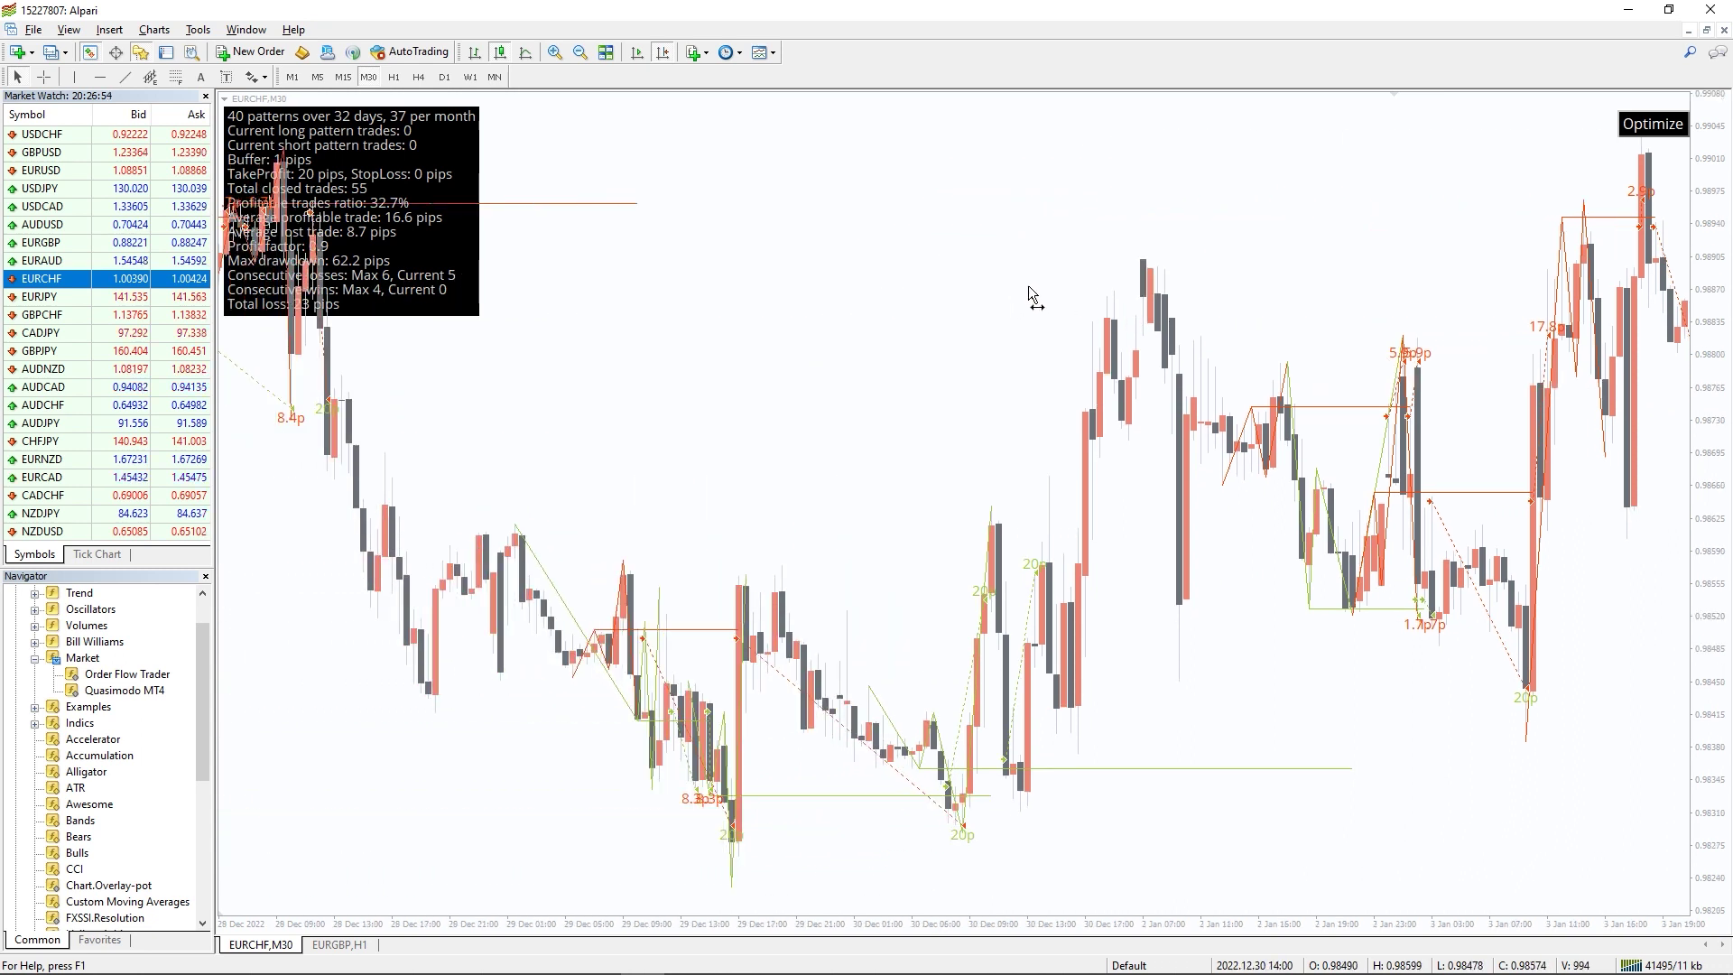
scroll(868, 406, up, 3)
scroll(700, 542, up, 3)
scroll(705, 576, up, 3)
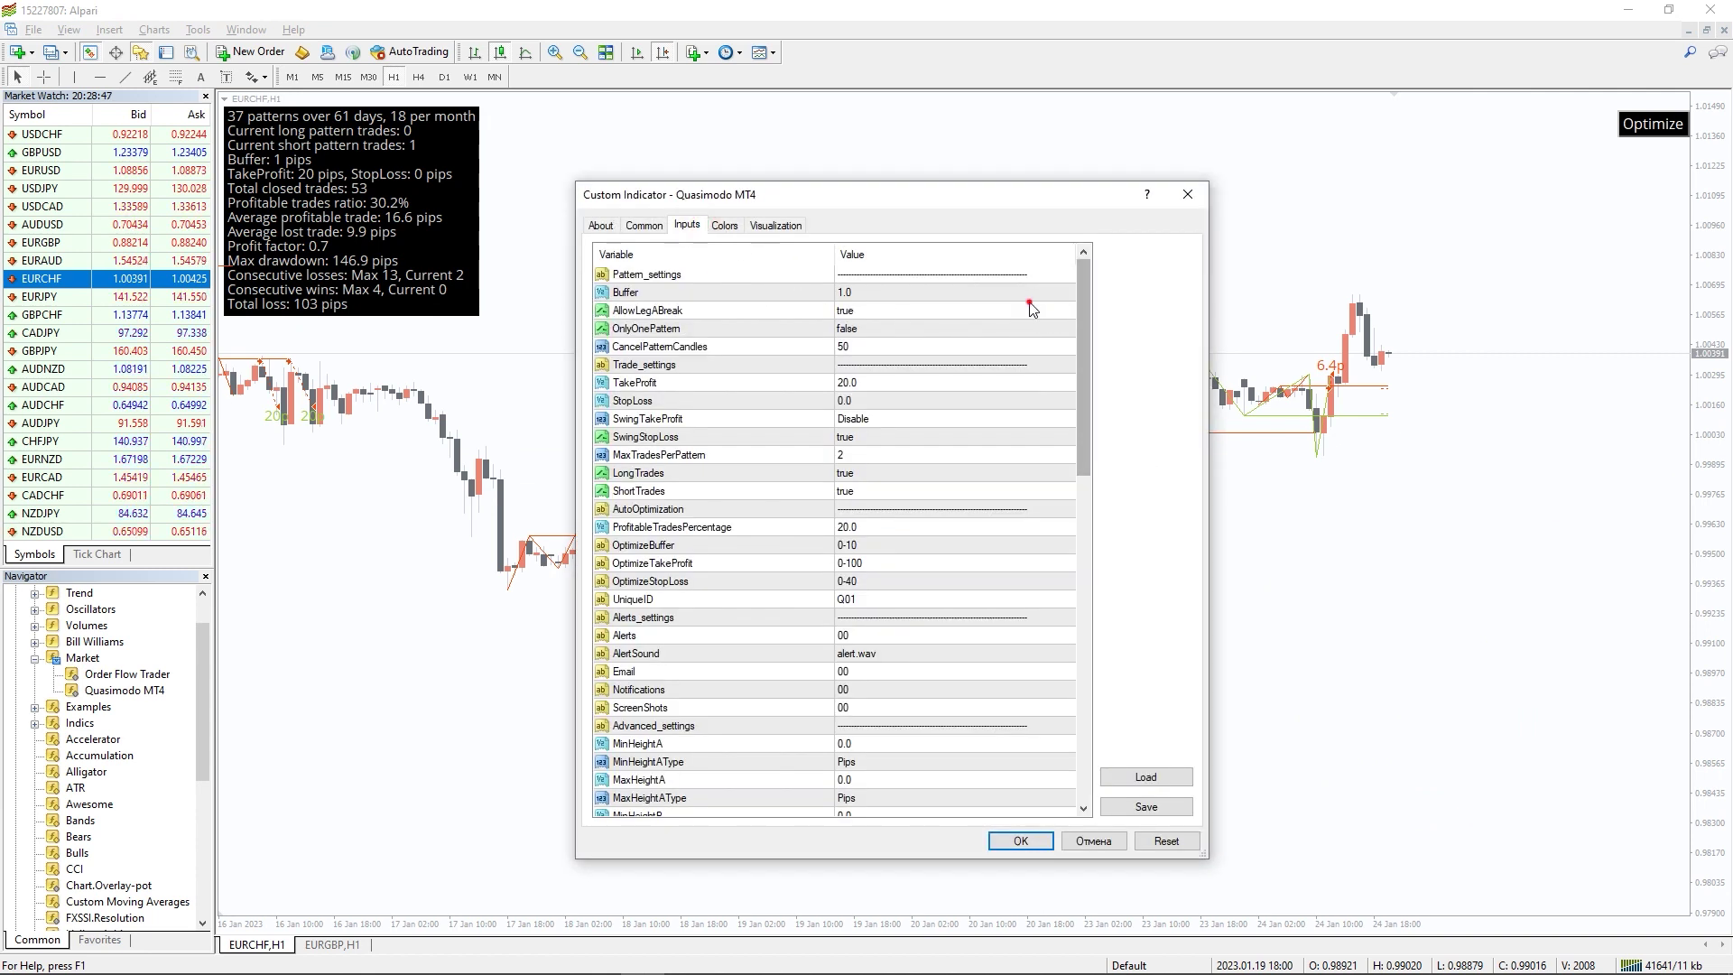
Step: Focus the Quasimodo MT4 Inputs list in the Custom Indicator dialog for review
click(1028, 306)
drag(1083, 309, 1102, 475)
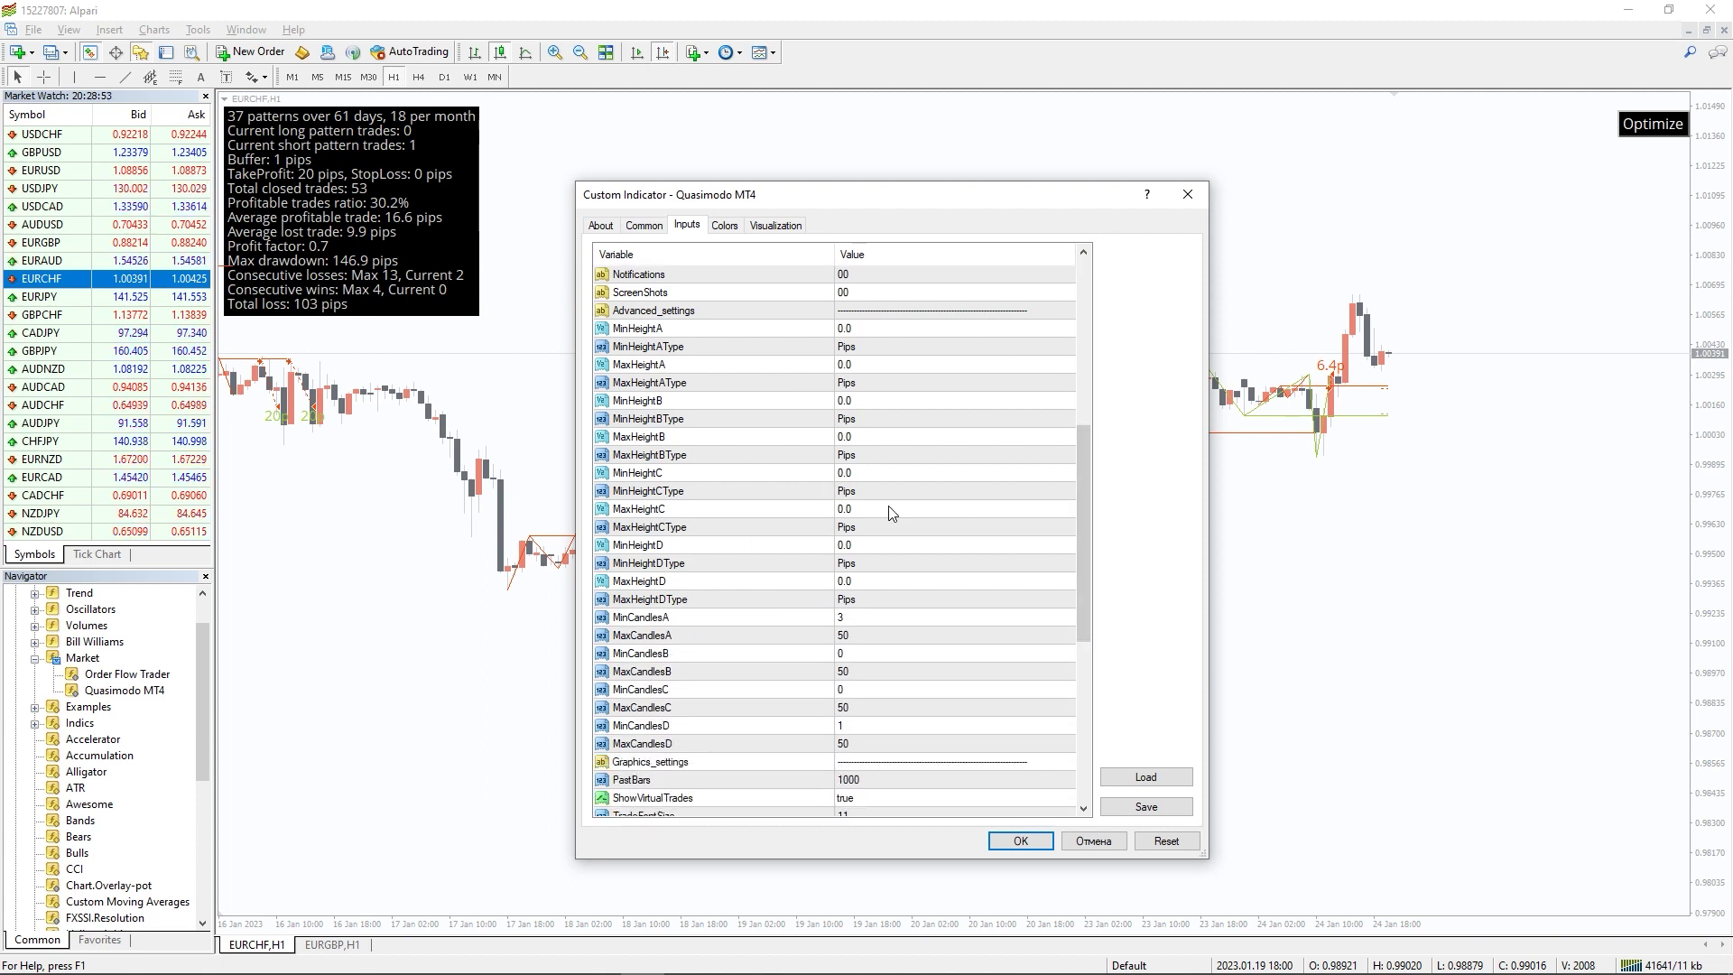
scroll(889, 512, down, 1)
scroll(910, 532, down, 4)
scroll(915, 553, down, 2)
Step: Close the Quasimodo MT4 settings dialog and return to the EURCHF chart
key(Return)
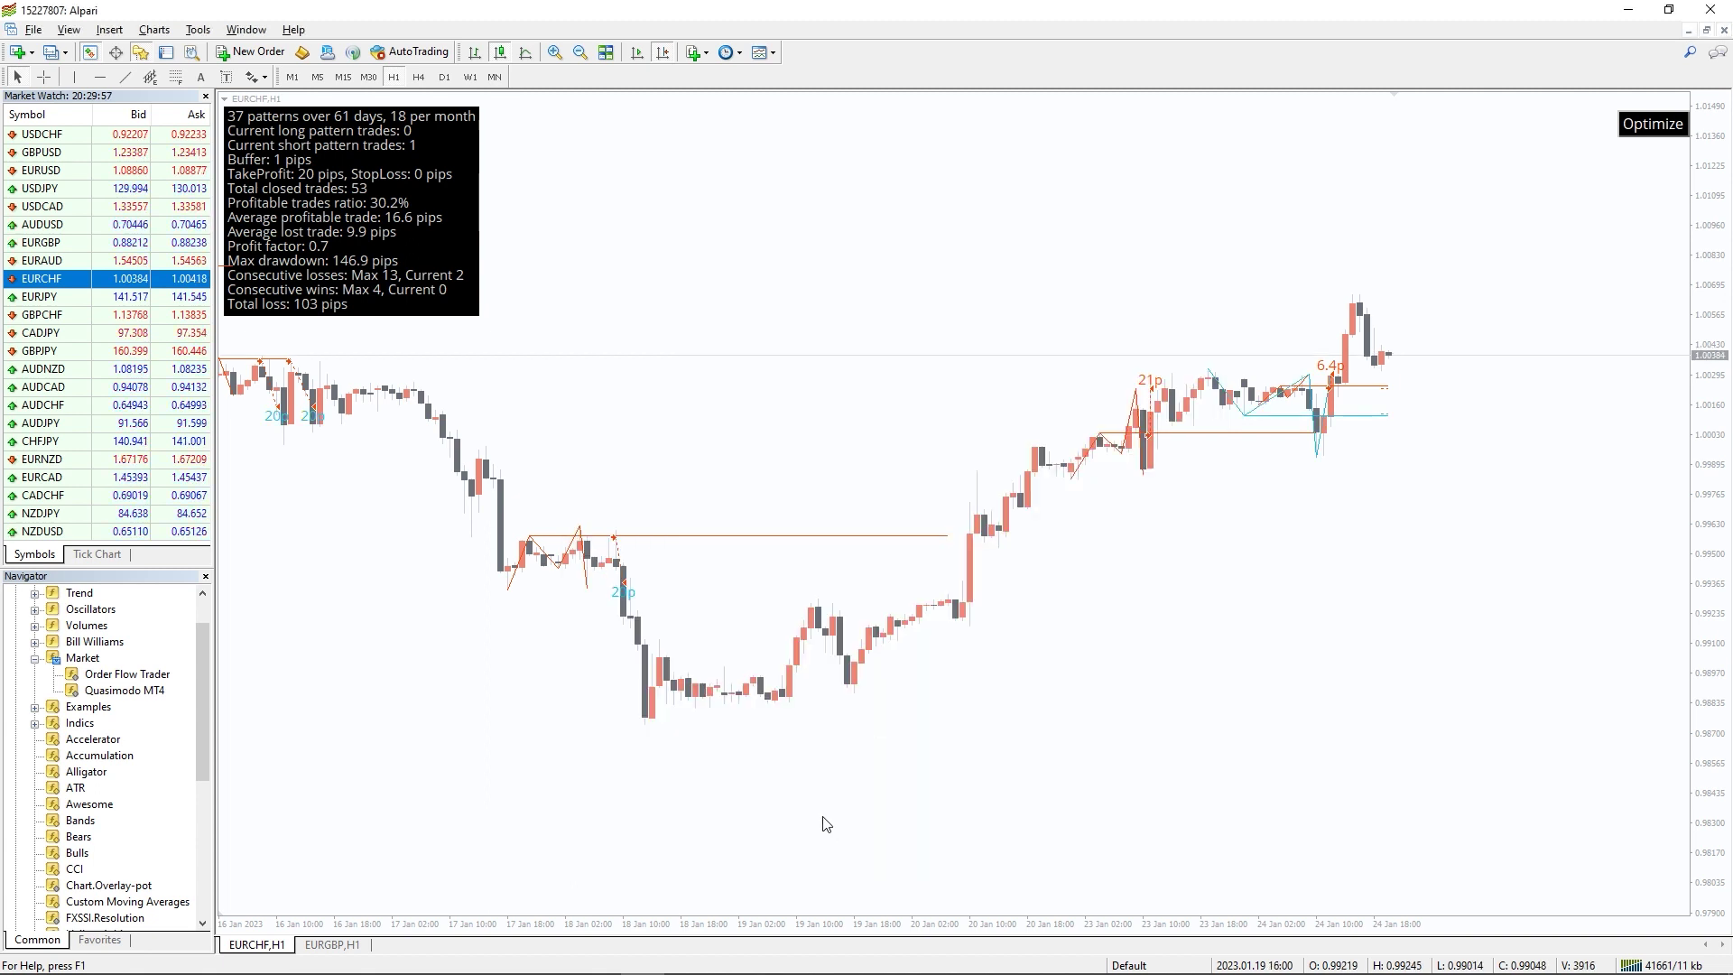
scroll(823, 823, up, 3)
scroll(854, 819, up, 3)
scroll(885, 806, up, 3)
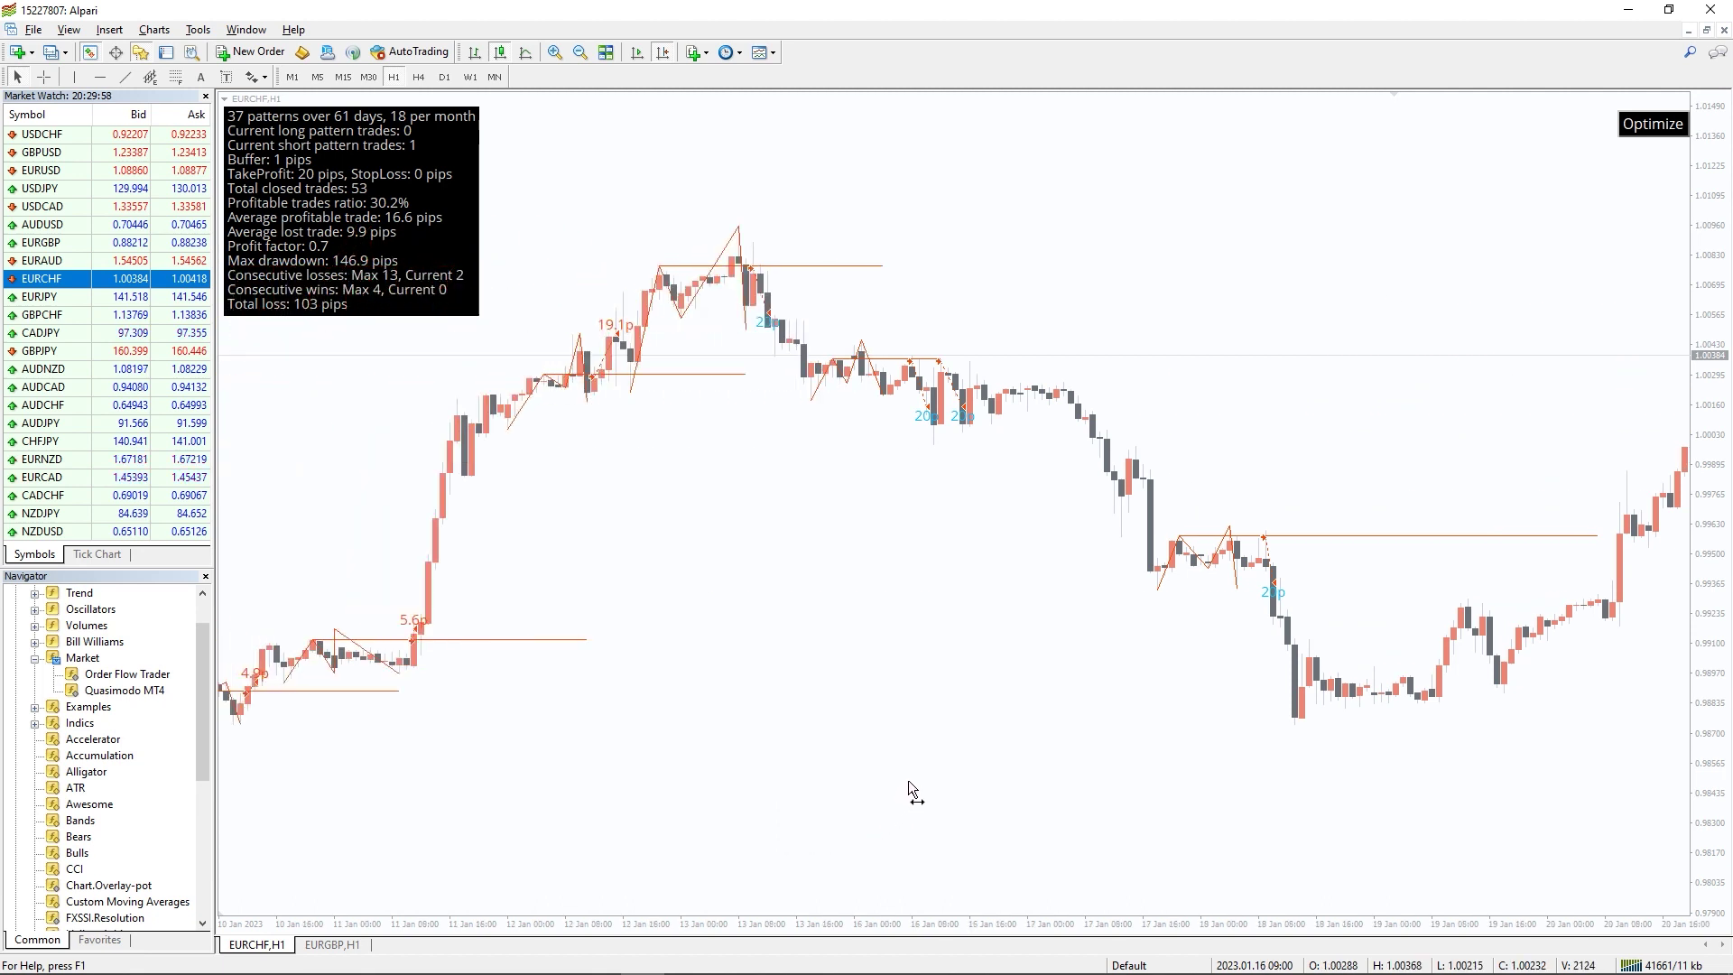
scroll(909, 781, up, 3)
scroll(935, 748, up, 3)
scroll(960, 719, up, 3)
scroll(990, 687, up, 3)
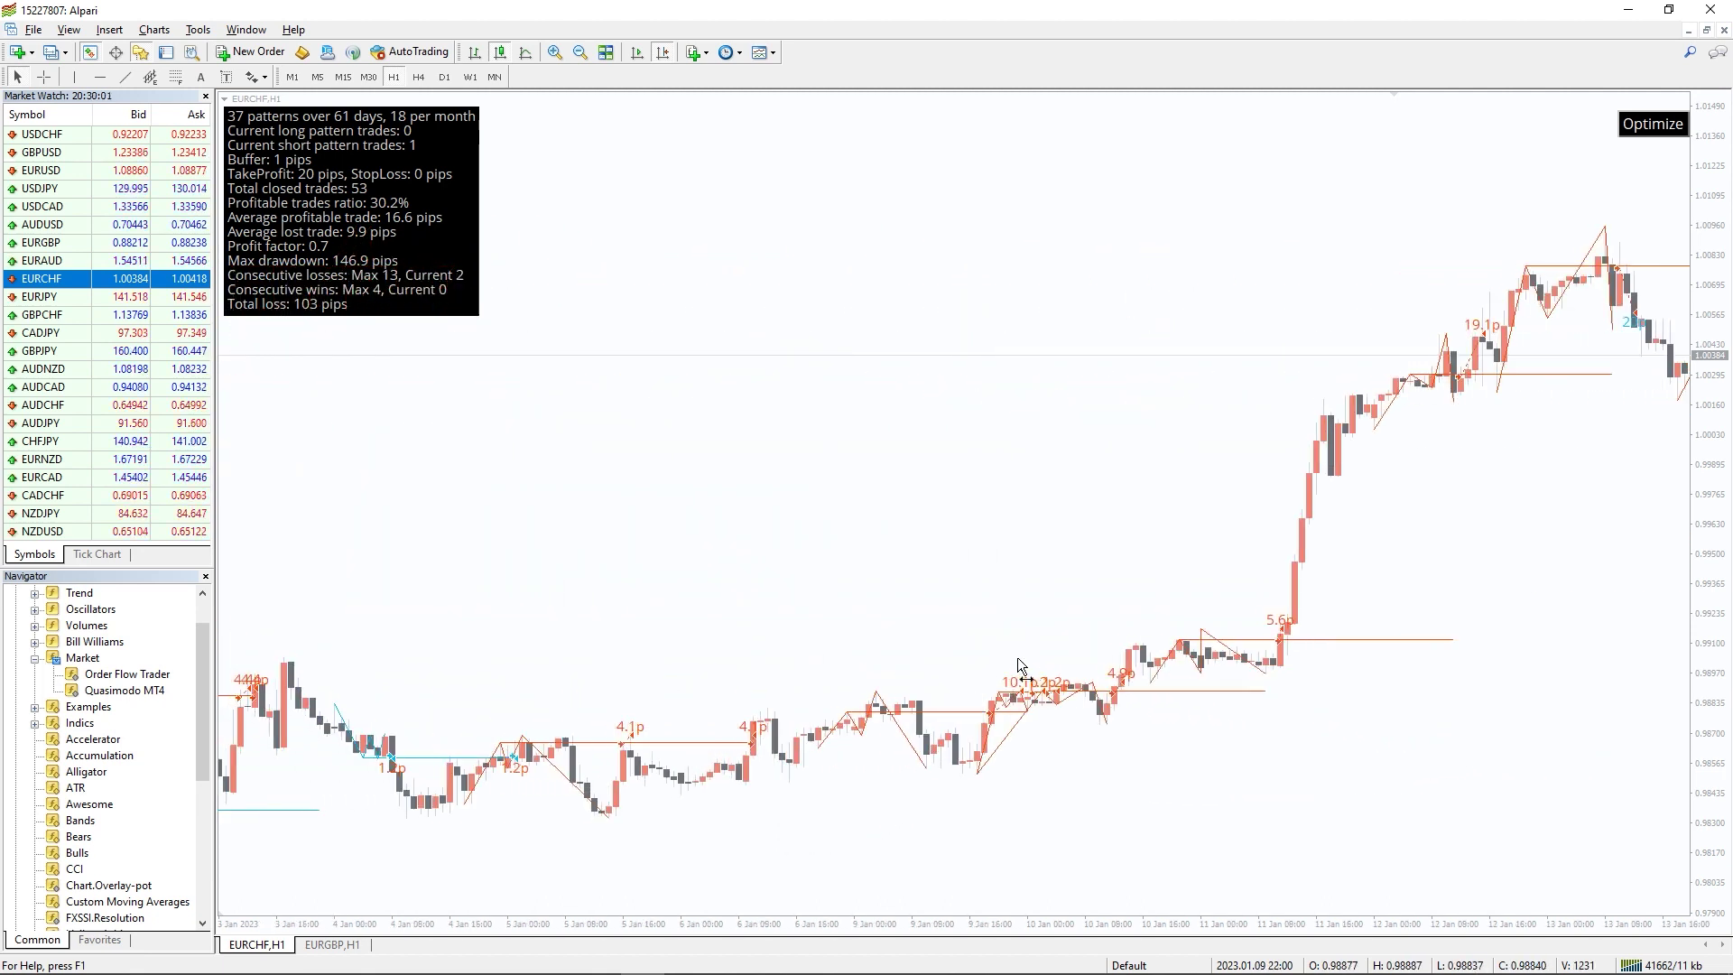
scroll(1023, 651, up, 1)
scroll(1009, 637, down, 3)
scroll(988, 633, down, 1)
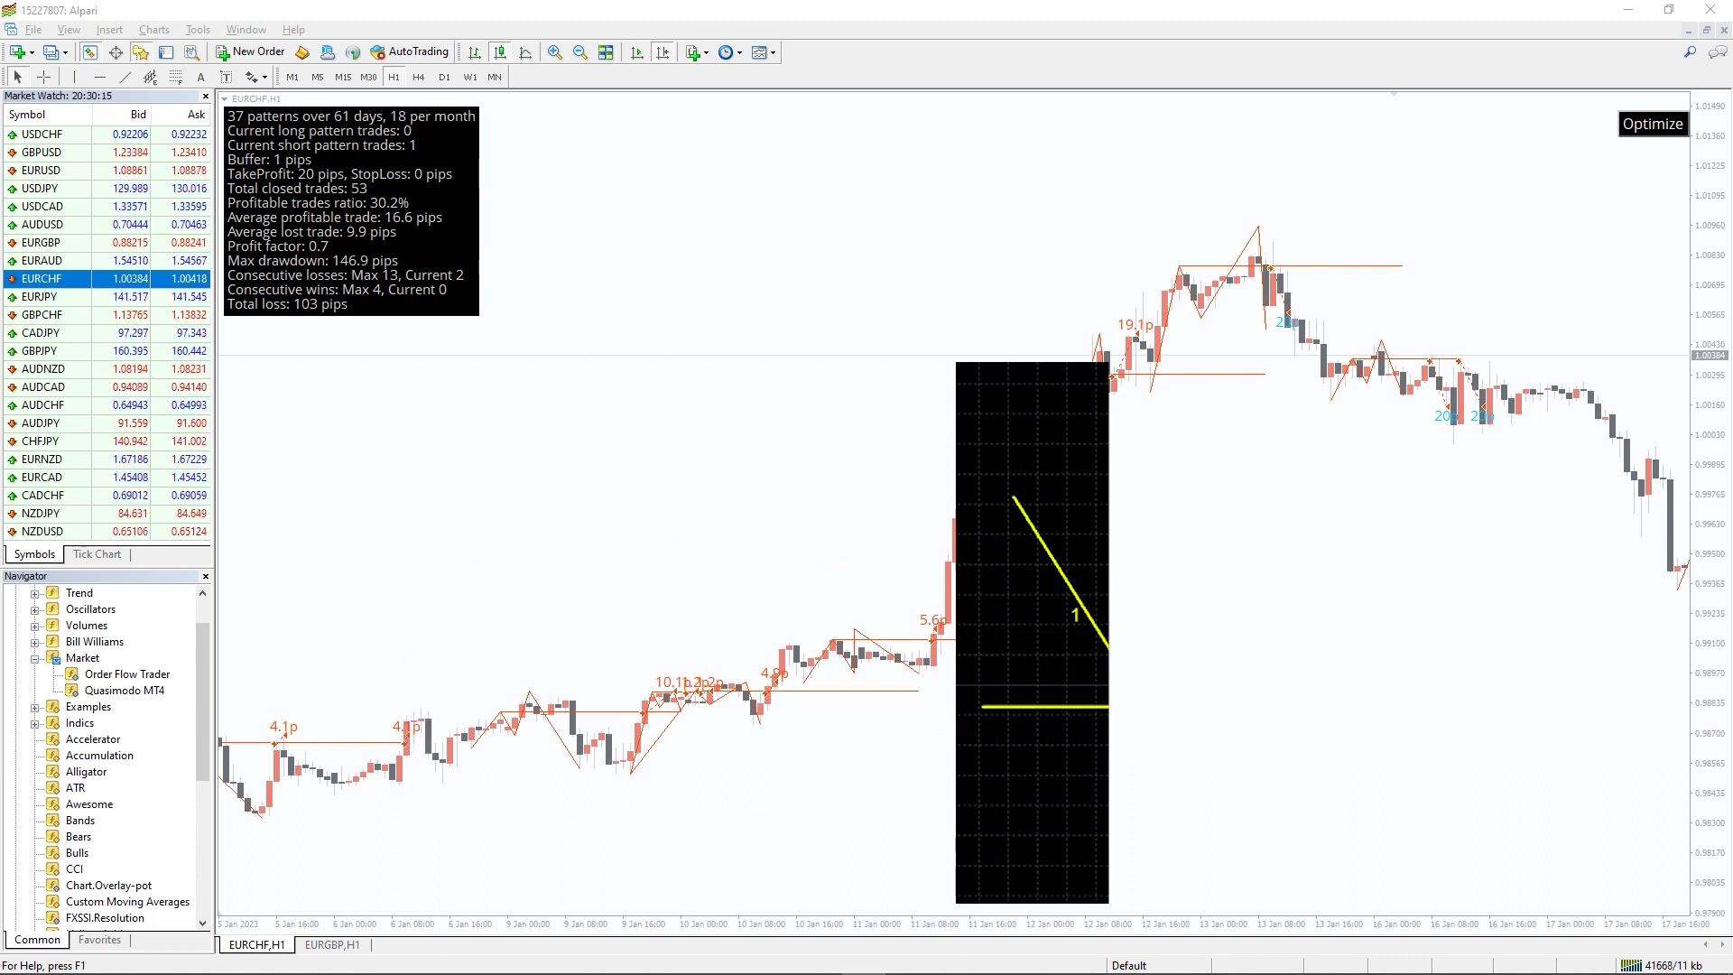
scroll(1001, 541, down, 3)
scroll(988, 542, down, 3)
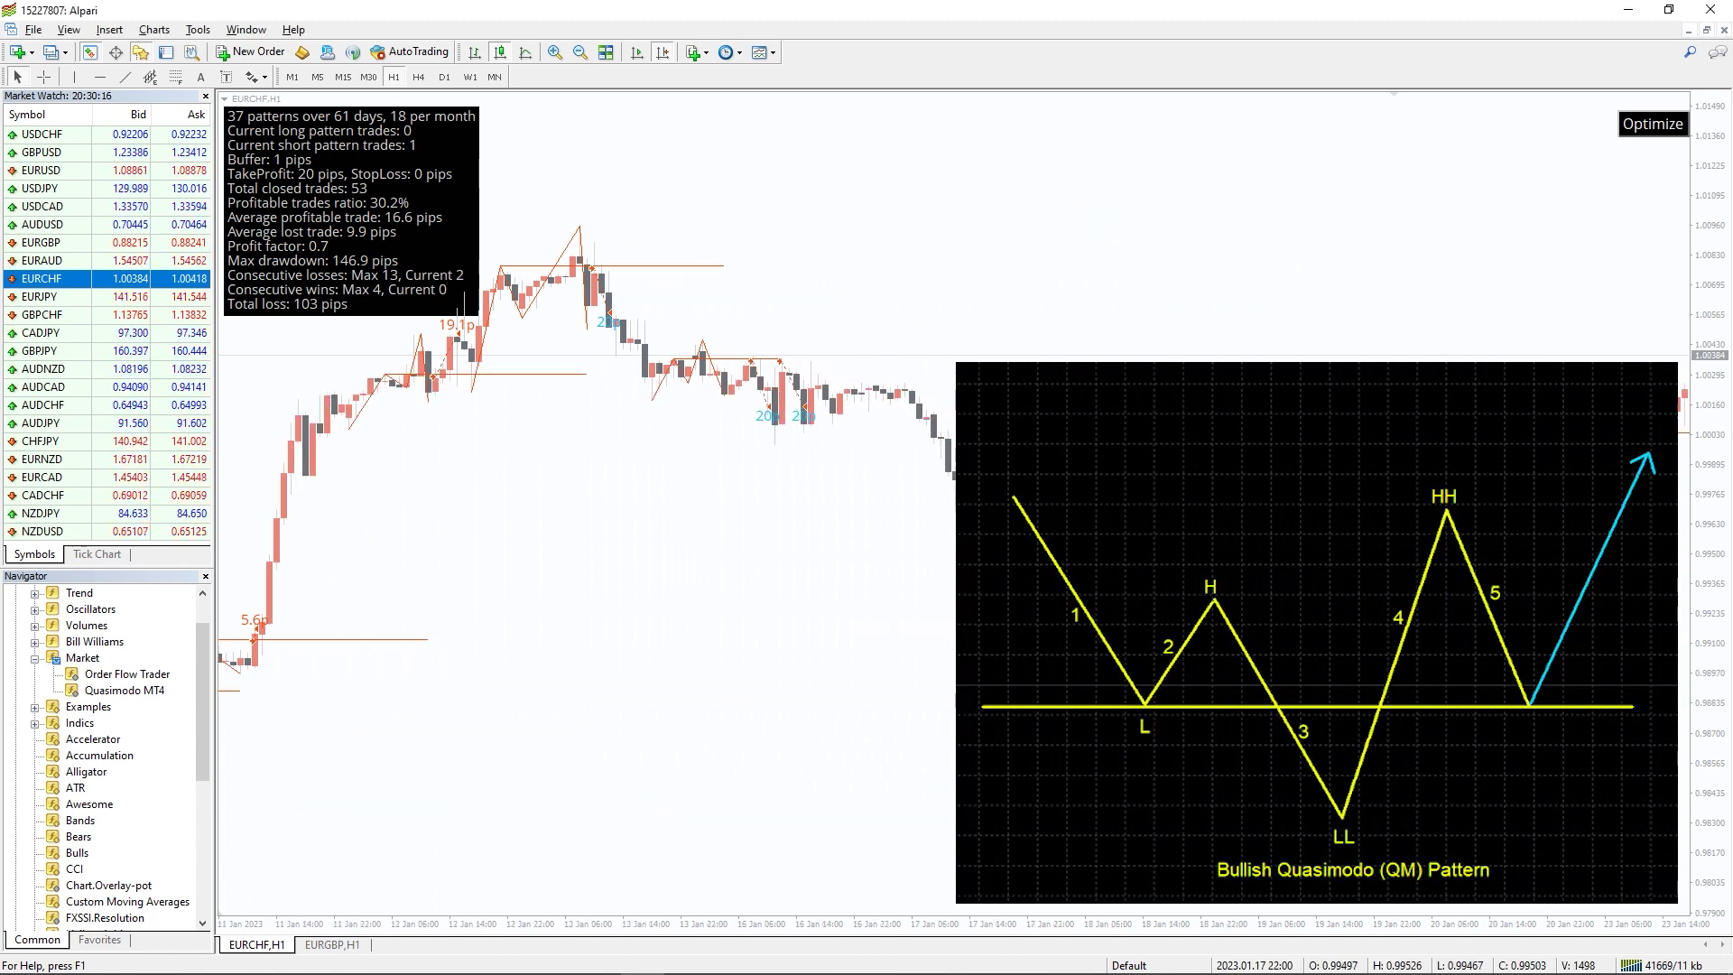
scroll(968, 543, down, 3)
scroll(951, 541, down, 3)
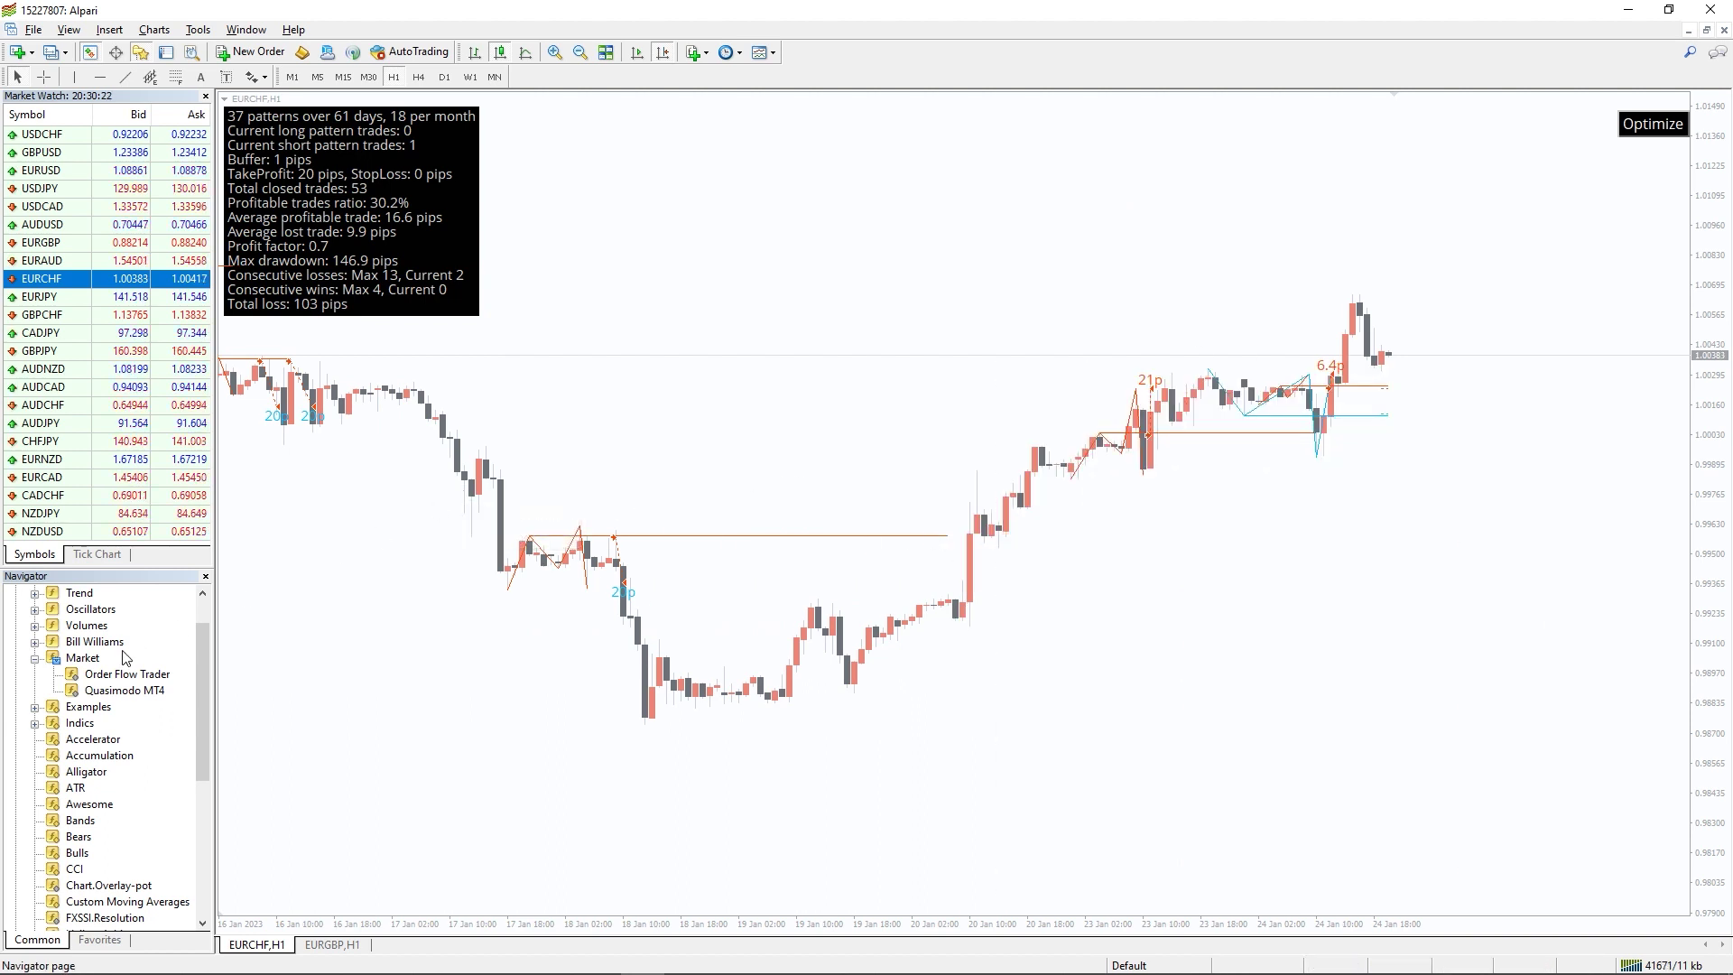
Step: Drag across the EURCHF chart near the top-left trade-statistics panel
drag(348, 227, 500, 342)
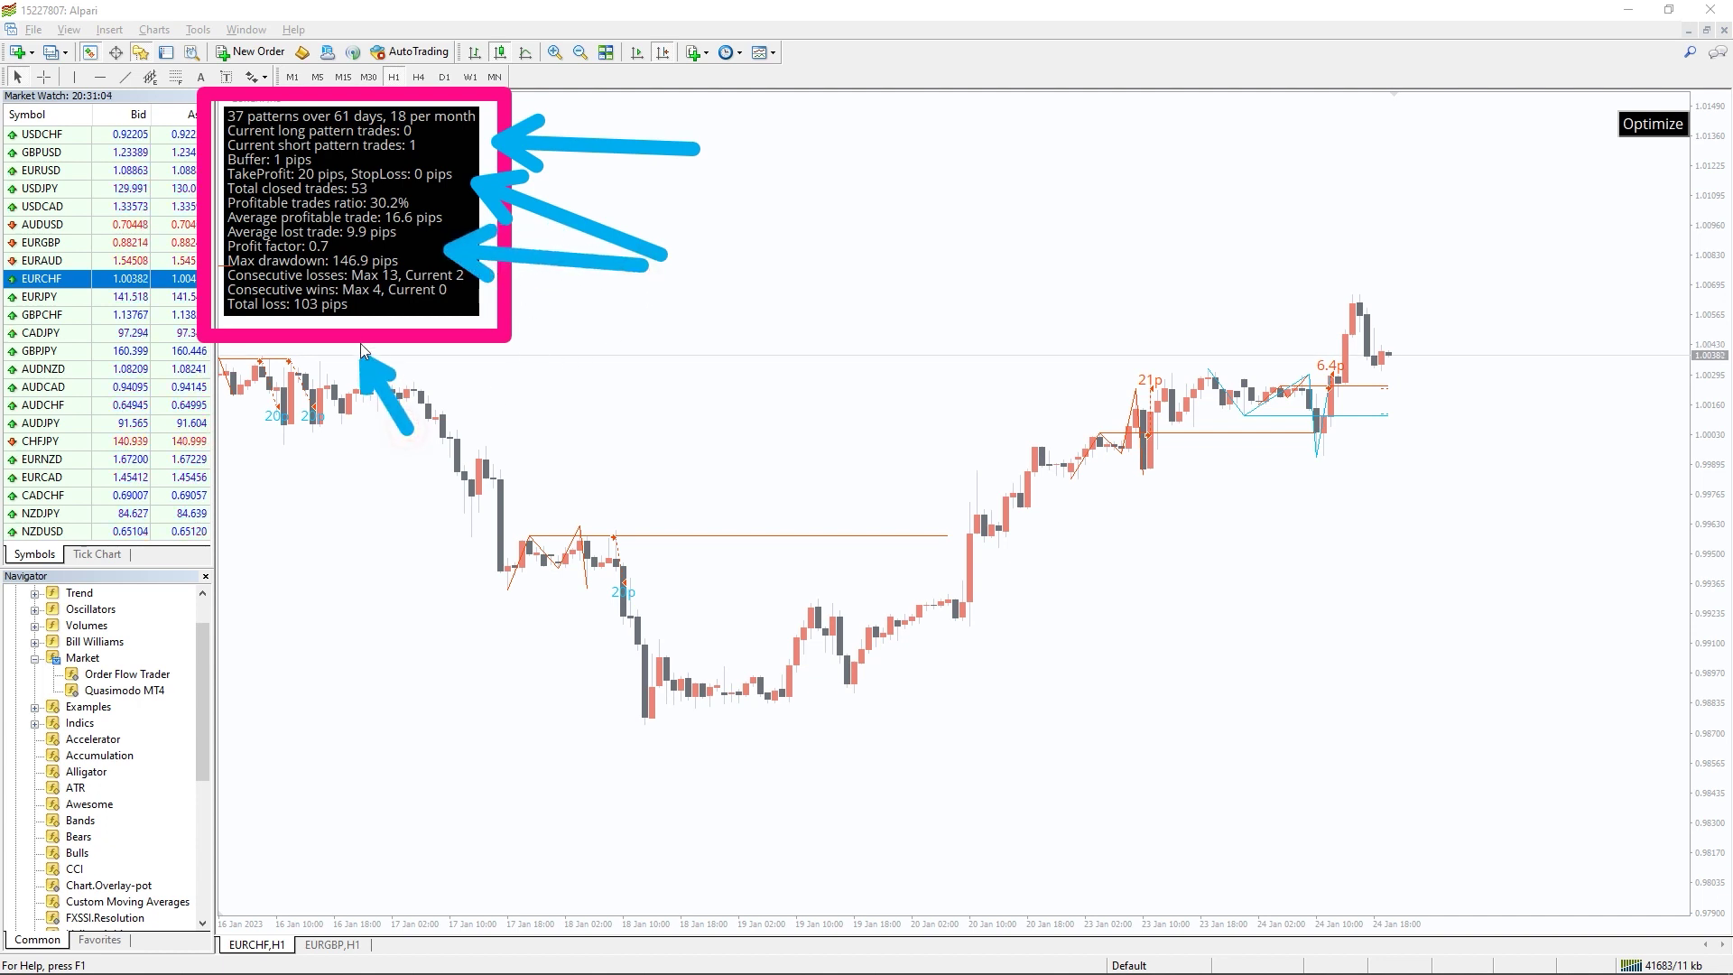
scroll(683, 568, up, 5)
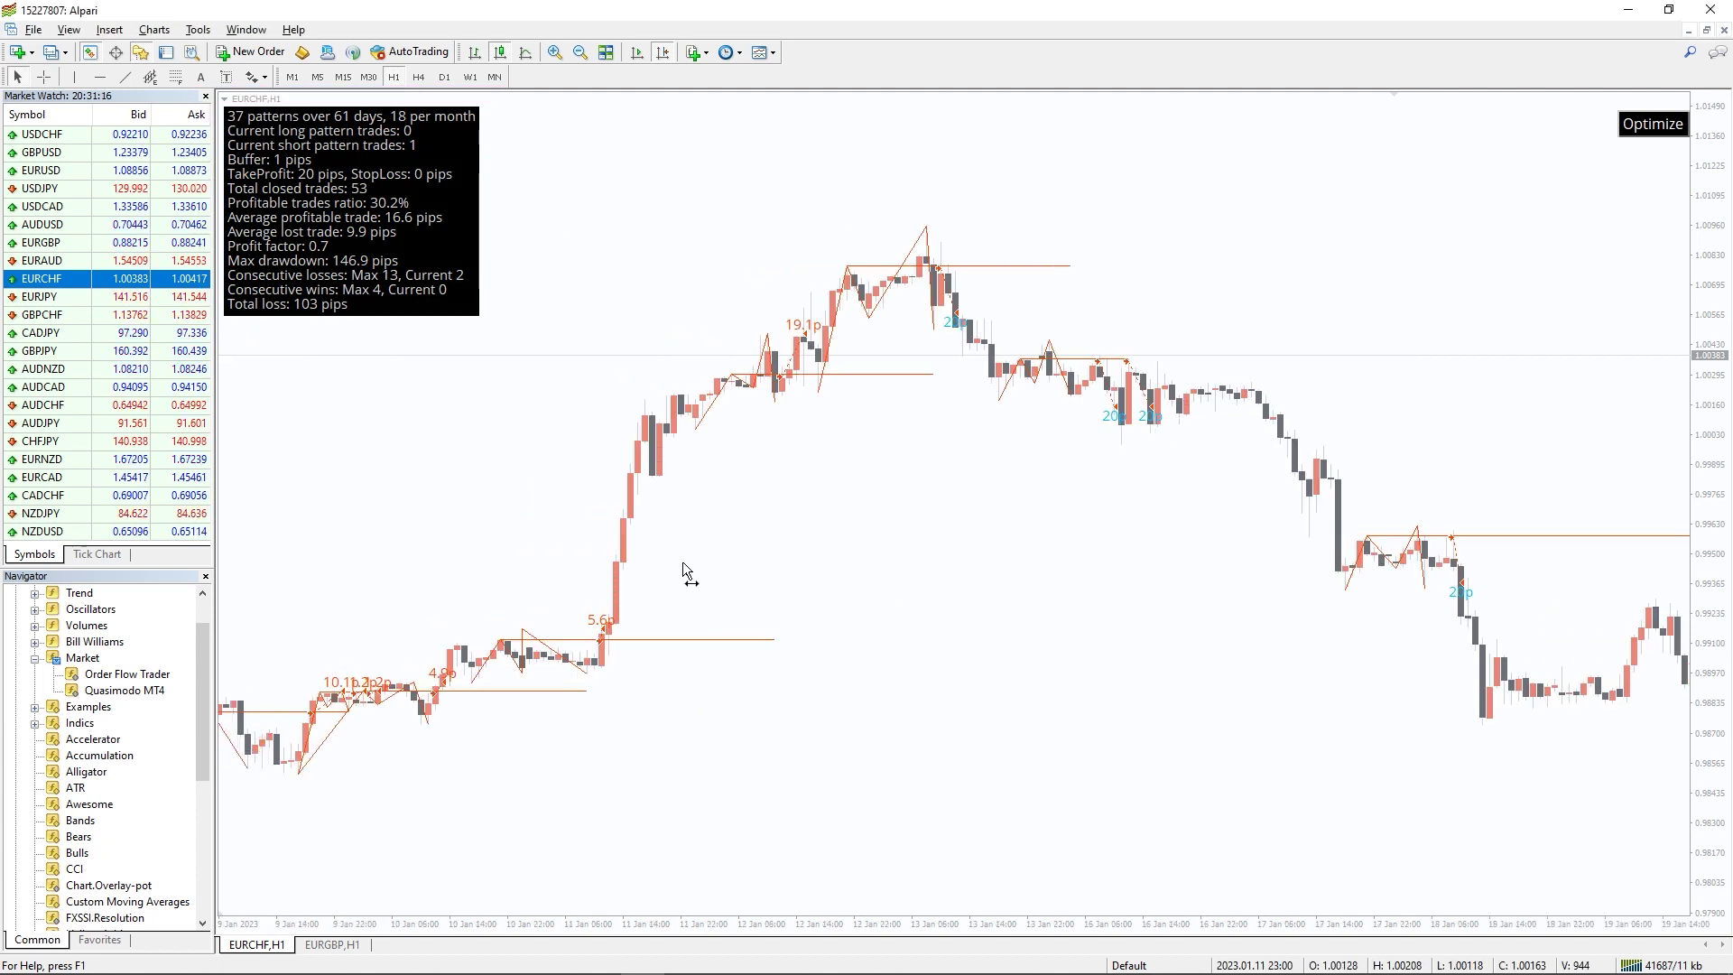
scroll(694, 559, up, 5)
Step: Switch the chart to AUDNZD by dragging it from Market Watch
drag(47, 368, 1111, 363)
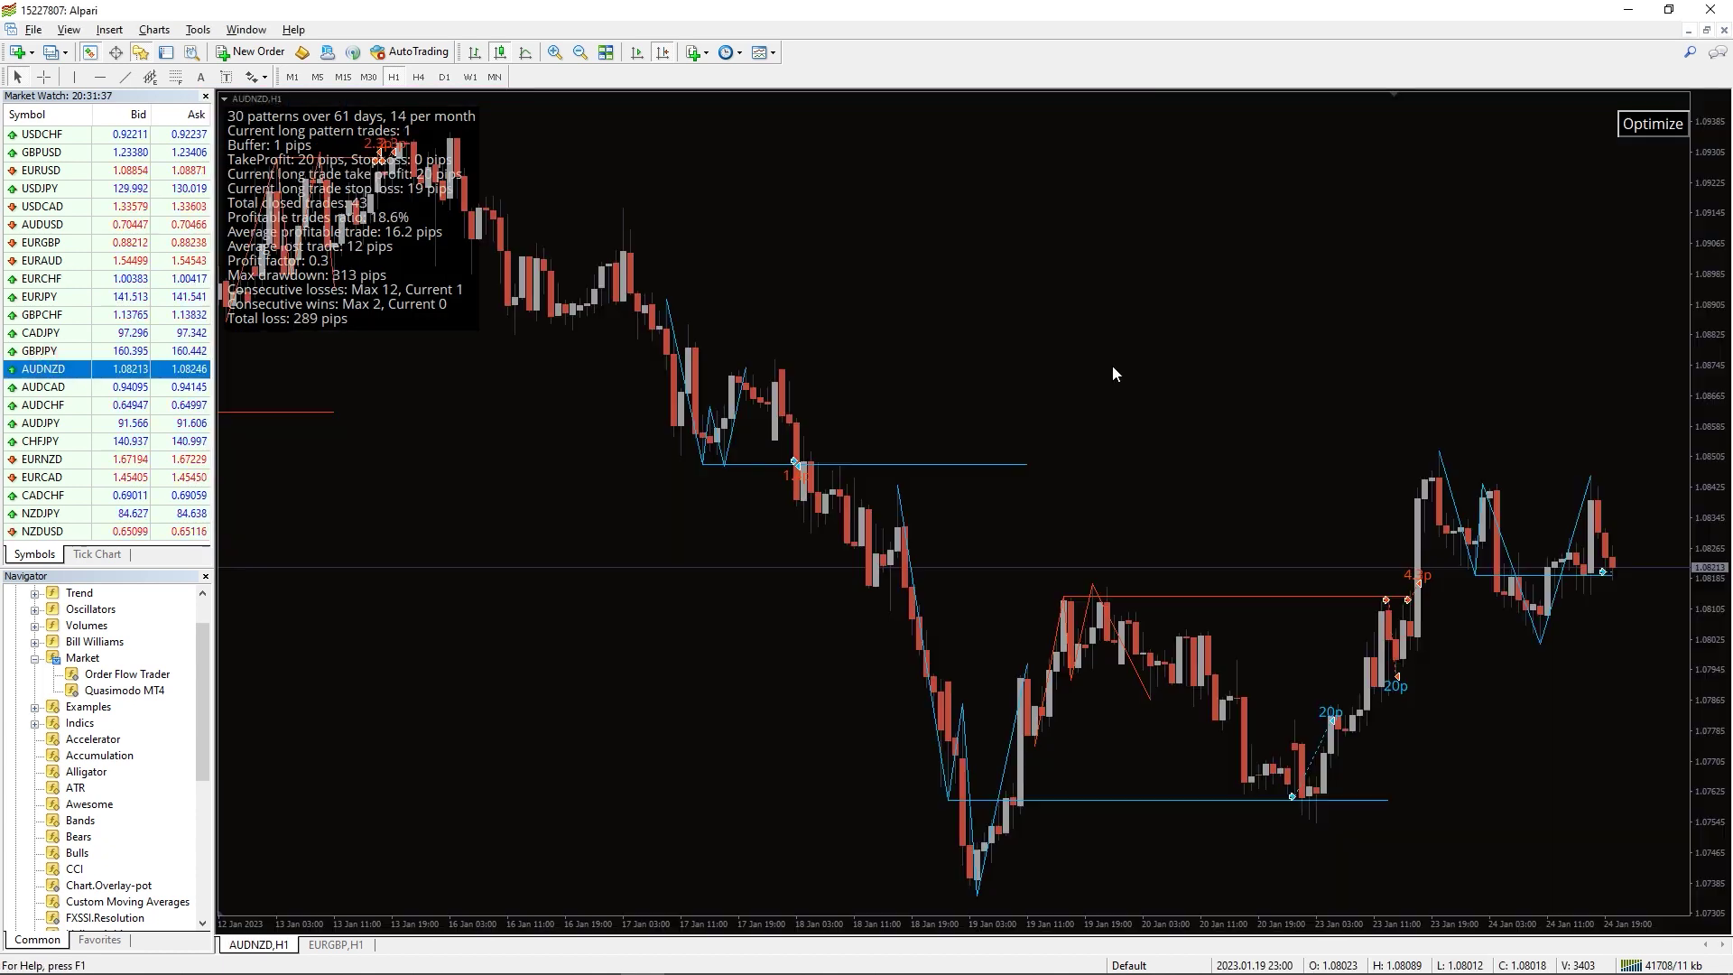
scroll(819, 639, up, 3)
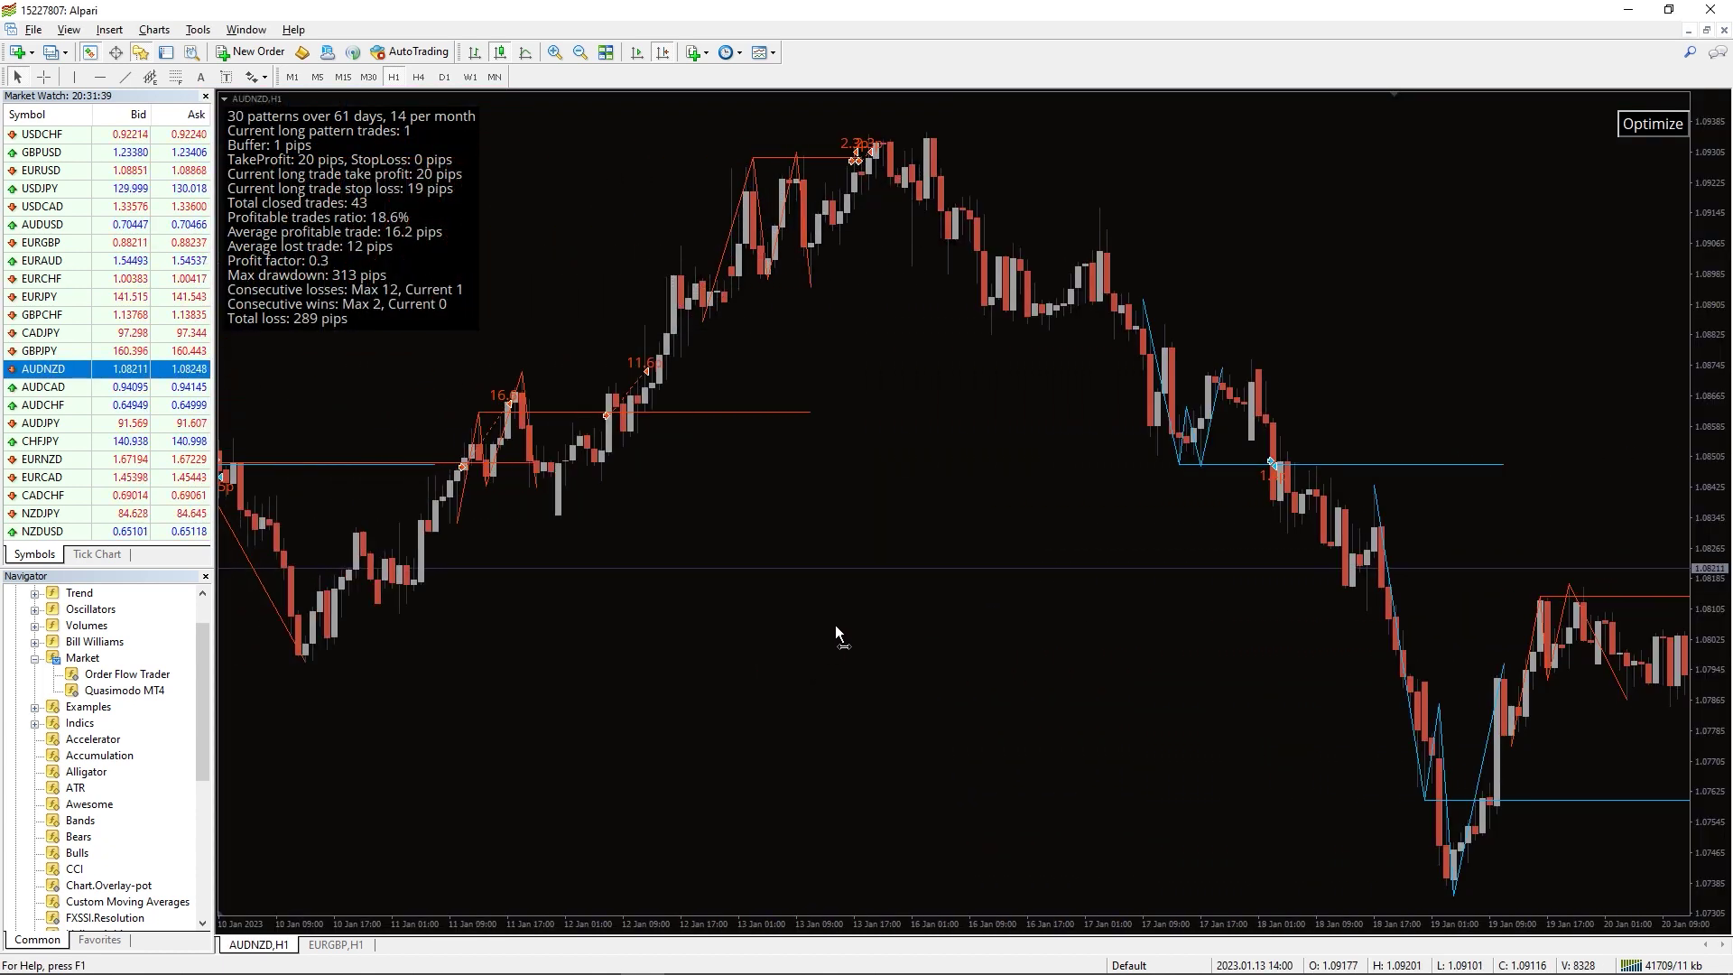
scroll(846, 613, up, 3)
scroll(873, 582, up, 3)
scroll(897, 562, up, 3)
scroll(867, 596, up, 3)
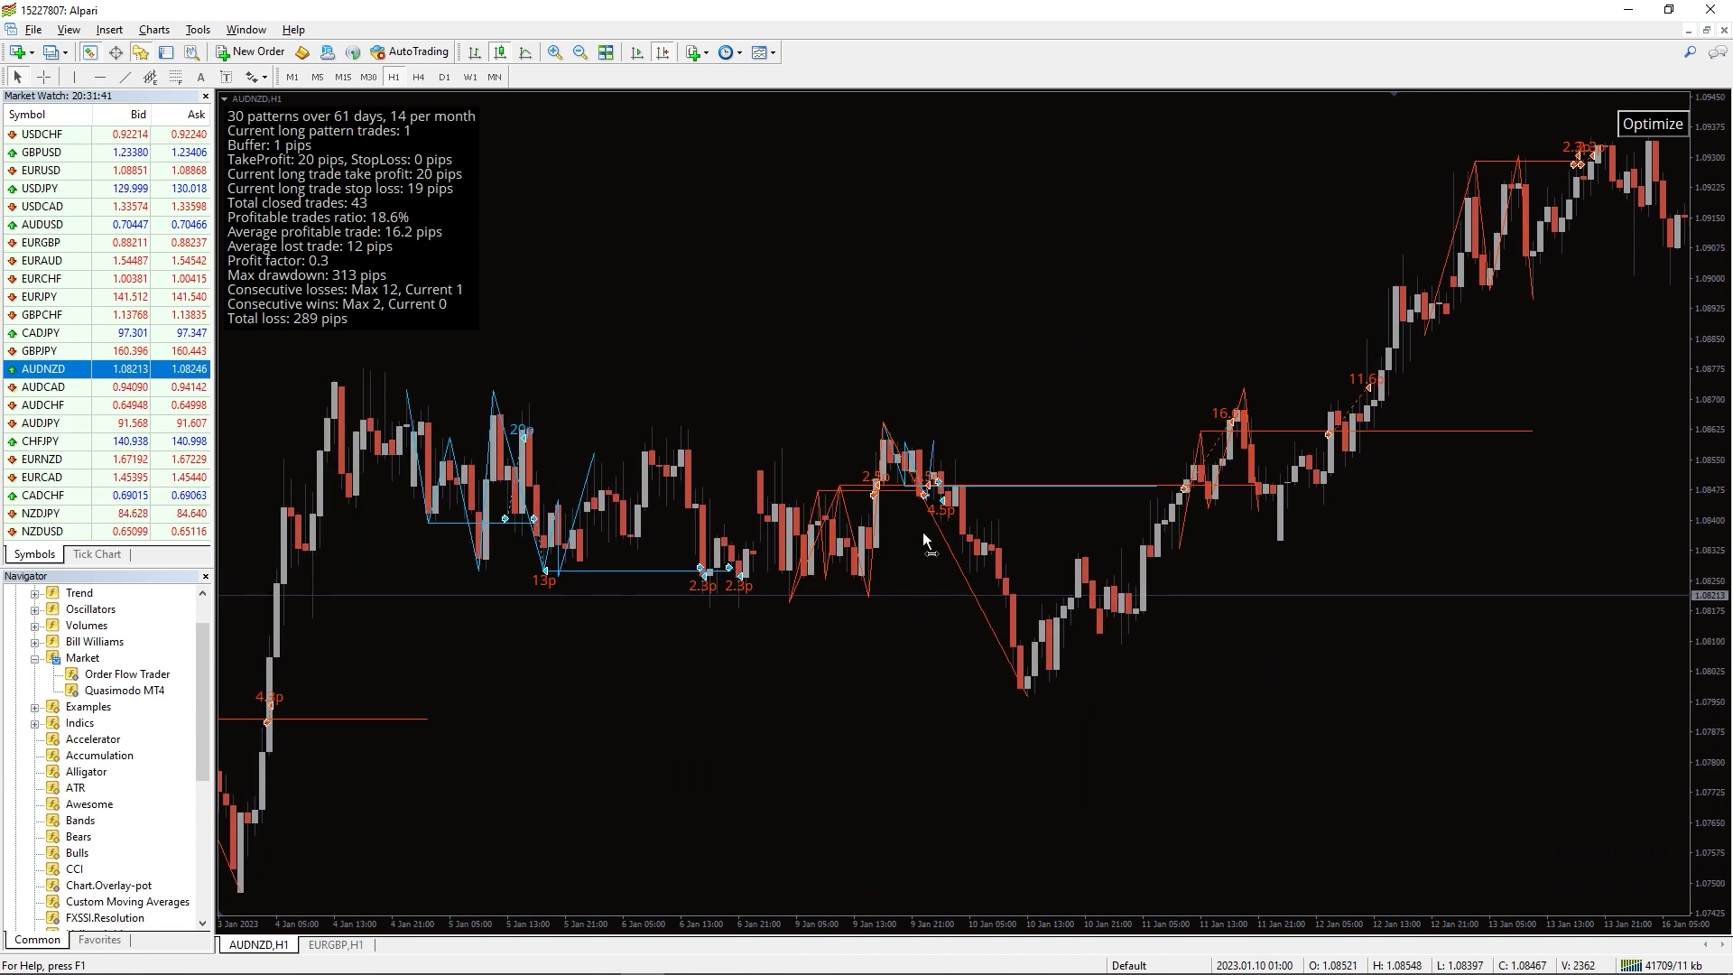
scroll(799, 677, up, 3)
scroll(704, 758, up, 2)
scroll(692, 774, up, 3)
scroll(712, 760, up, 3)
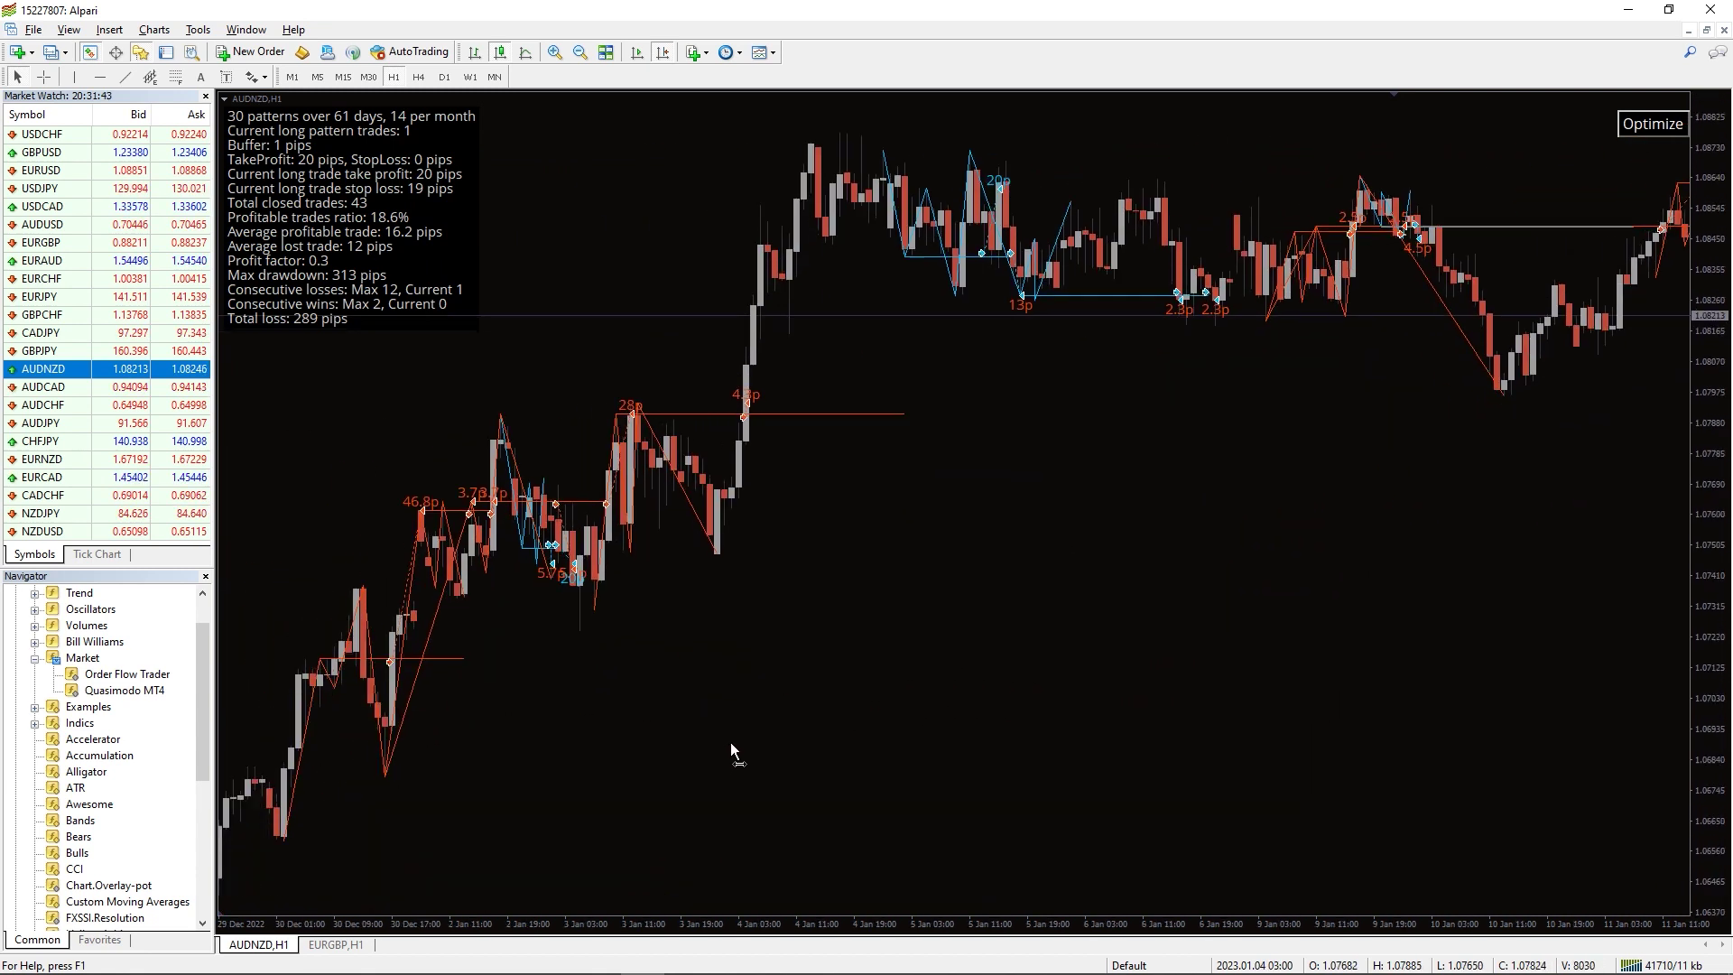
scroll(730, 742, up, 3)
scroll(755, 724, up, 3)
scroll(775, 706, up, 3)
scroll(739, 689, down, 5)
scroll(715, 669, down, 5)
scroll(689, 639, down, 5)
scroll(660, 607, down, 5)
scroll(621, 569, down, 5)
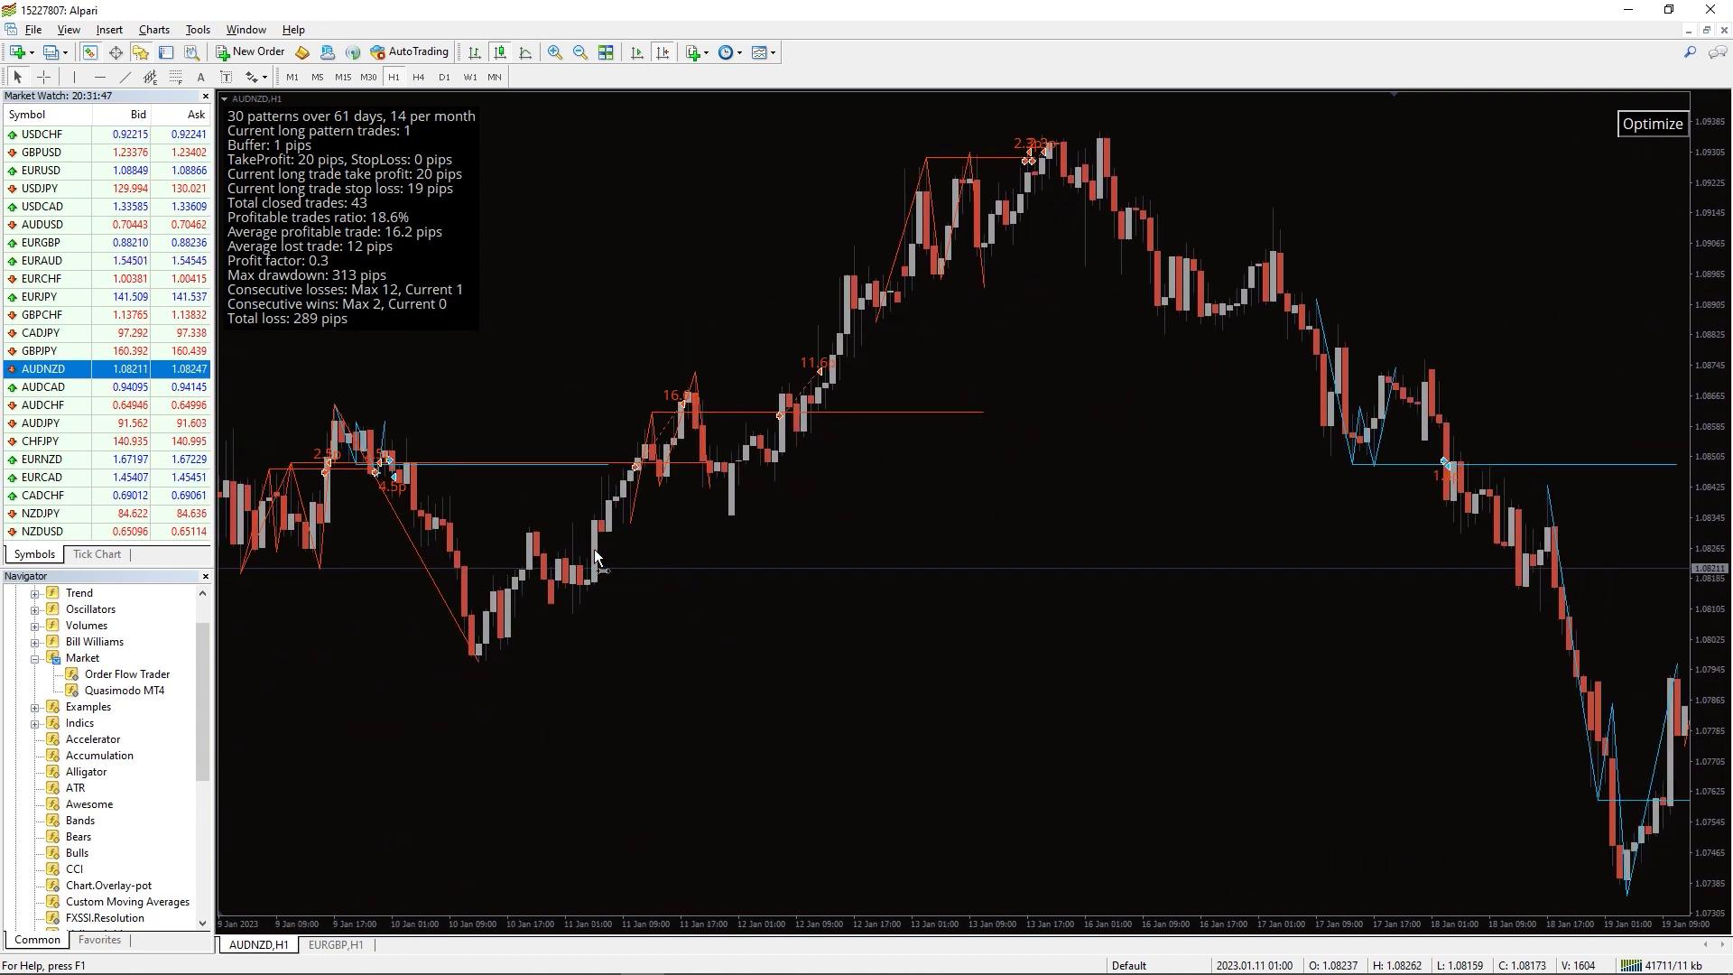
scroll(579, 536, down, 5)
scroll(542, 506, down, 5)
scroll(501, 479, down, 5)
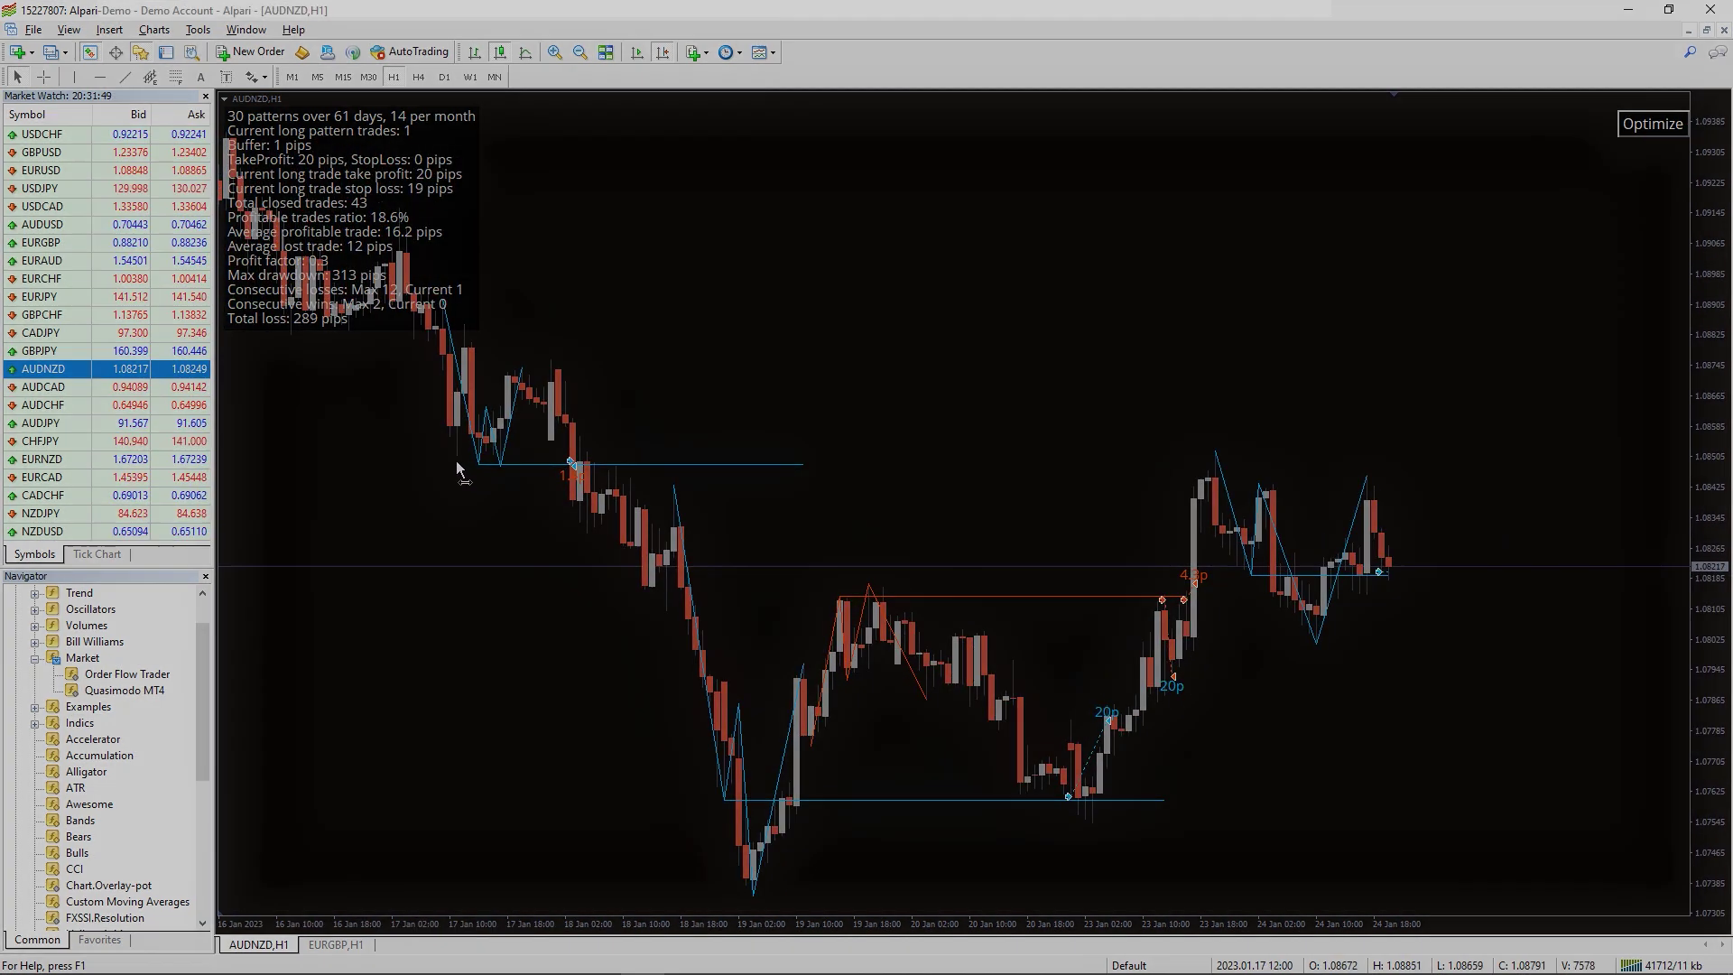